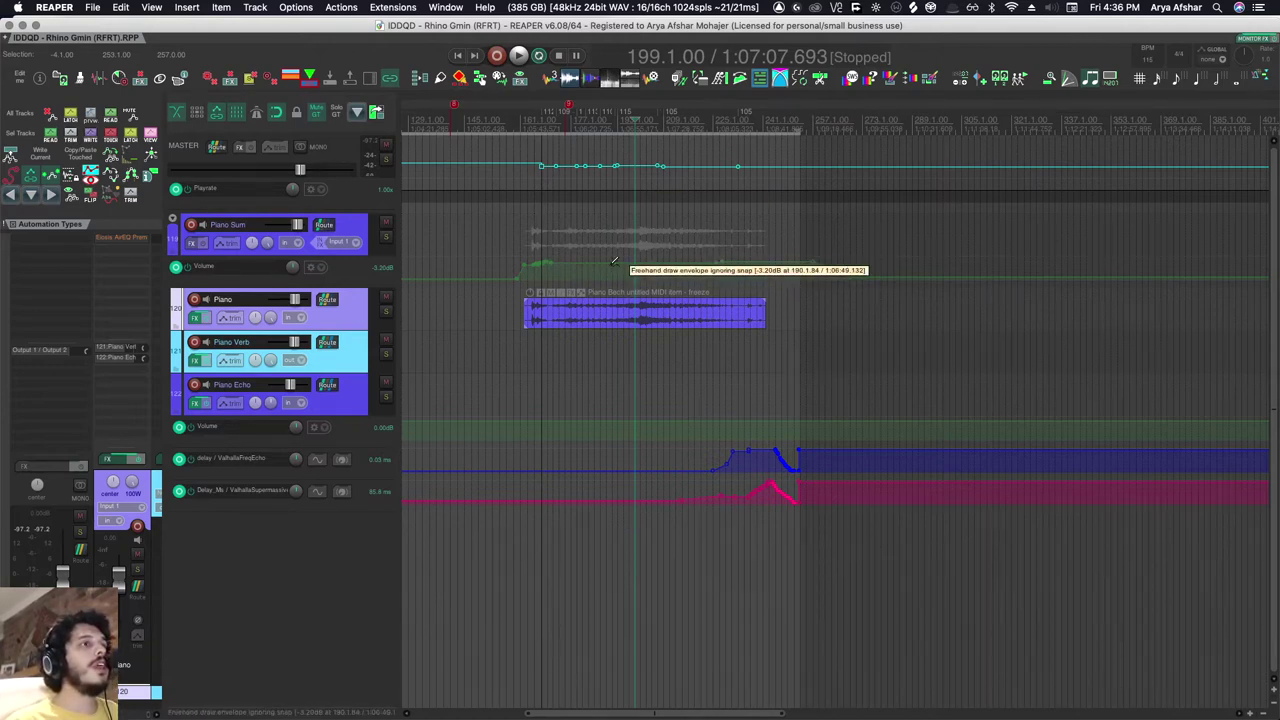
- Try a freehand dip in the Piano Sum volume envelope and undo it
left_click_drag(608, 264, 671, 263)
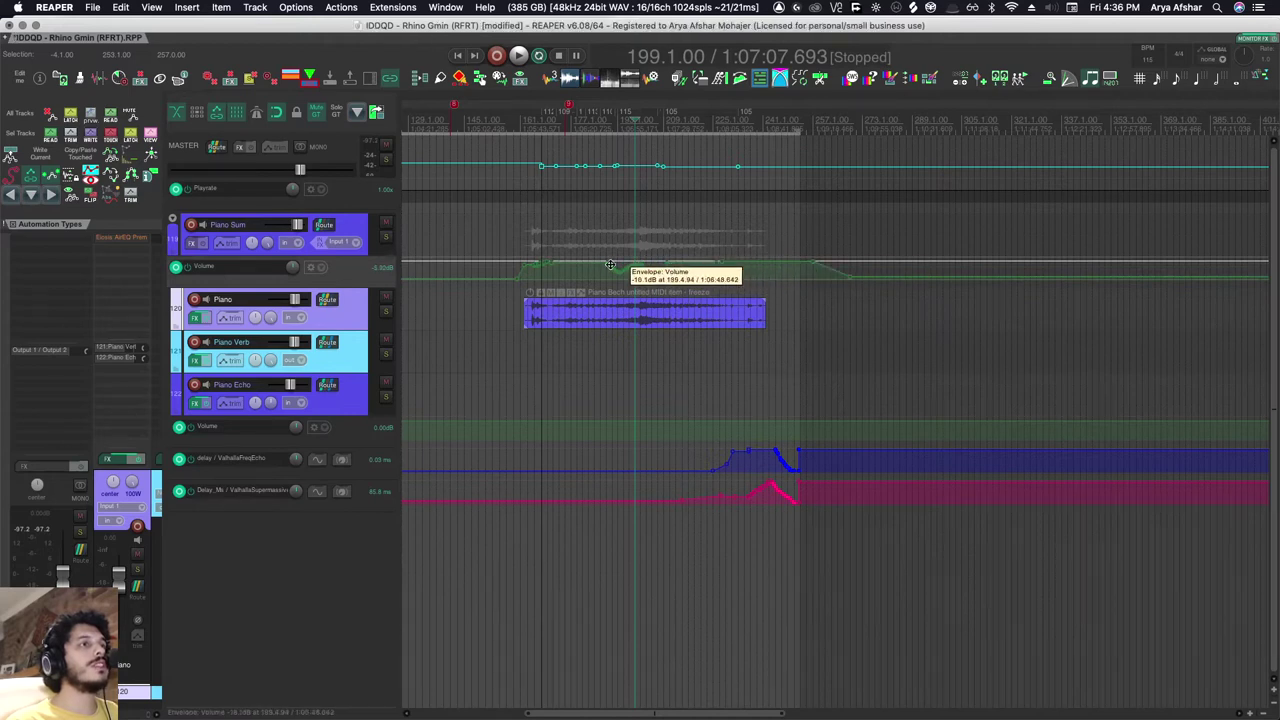
key("super+z")
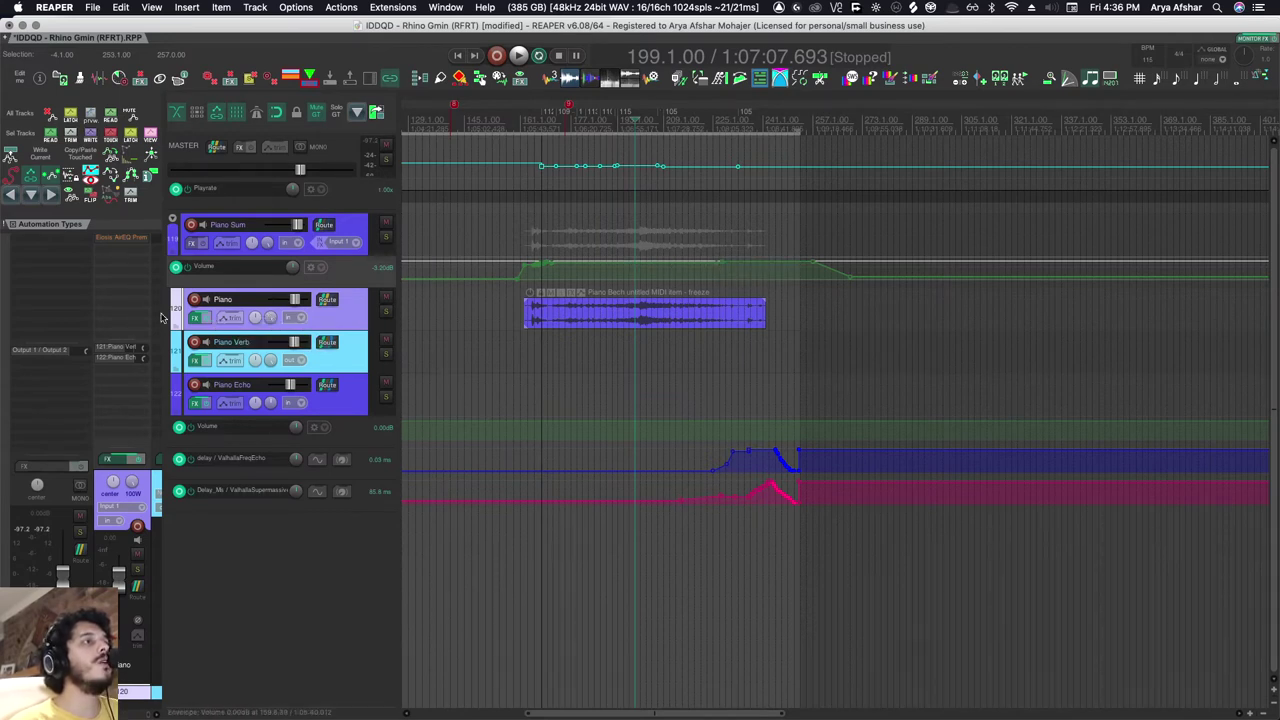
- Review the Piano track's envelope and automation mode options and set its automation mode to Read
left_click(225, 318)
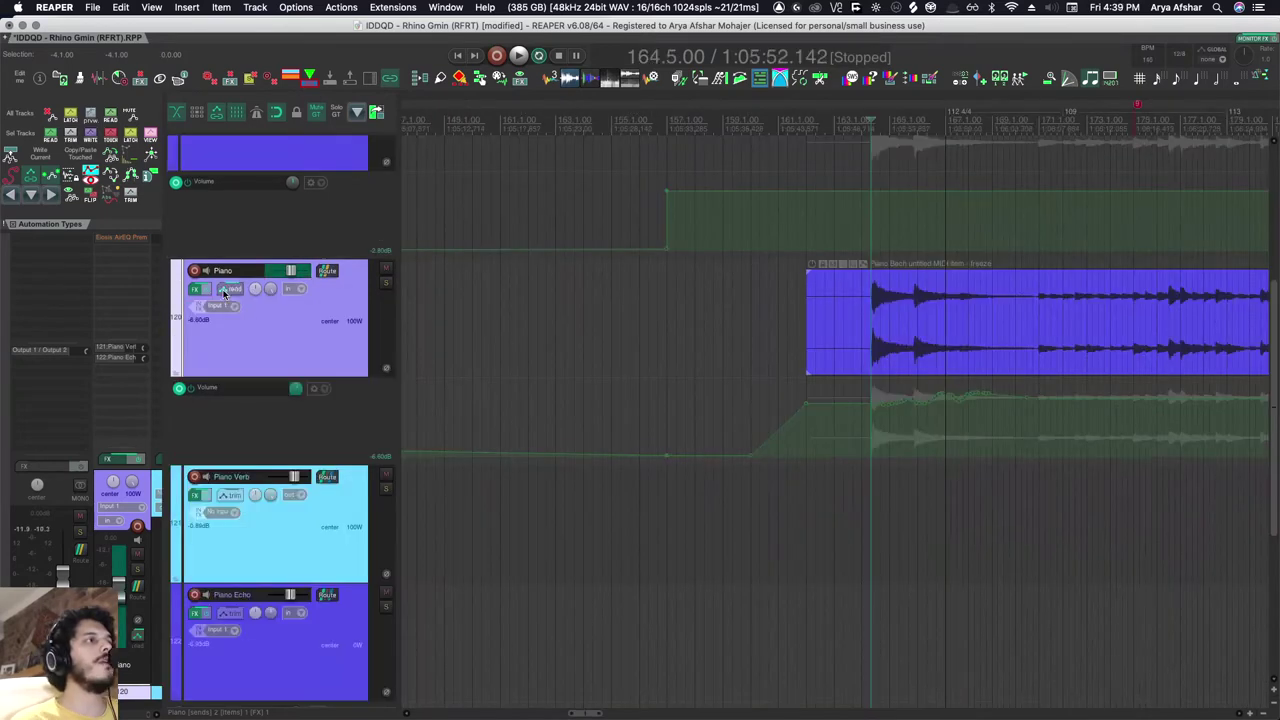
left_click(230, 289)
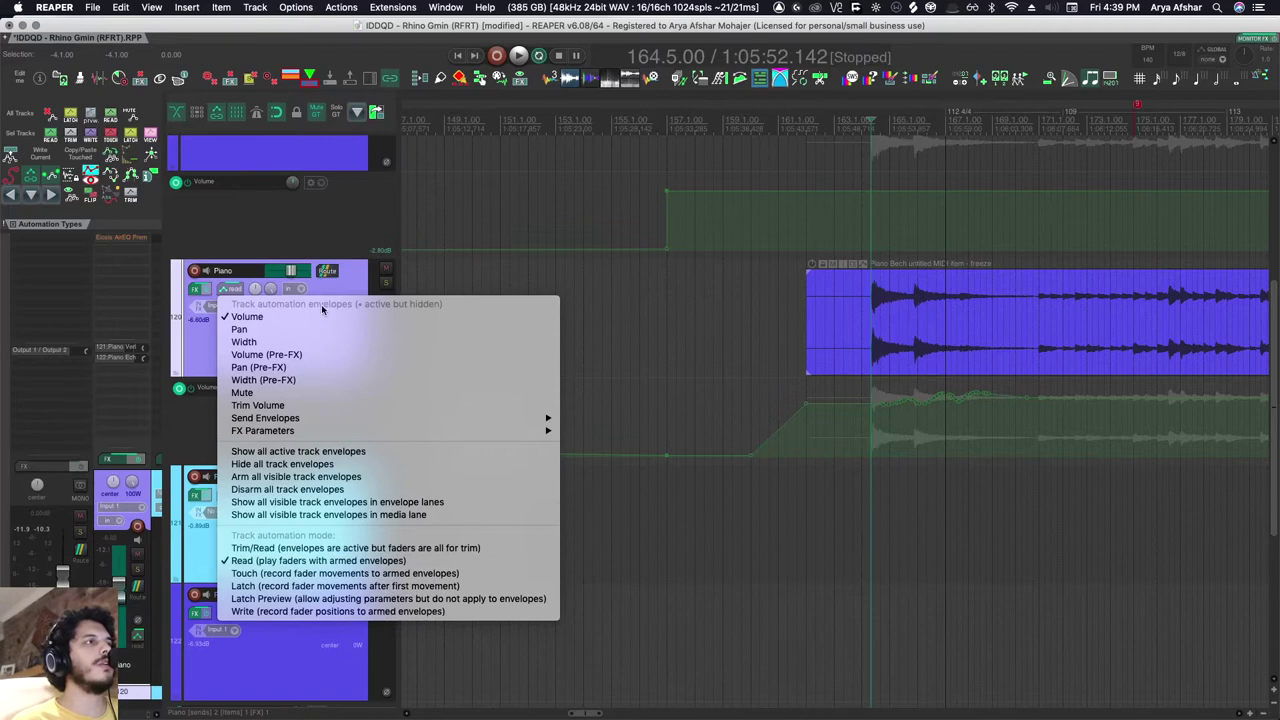
left_click(347, 284)
left_click_drag(163, 125, 166, 128)
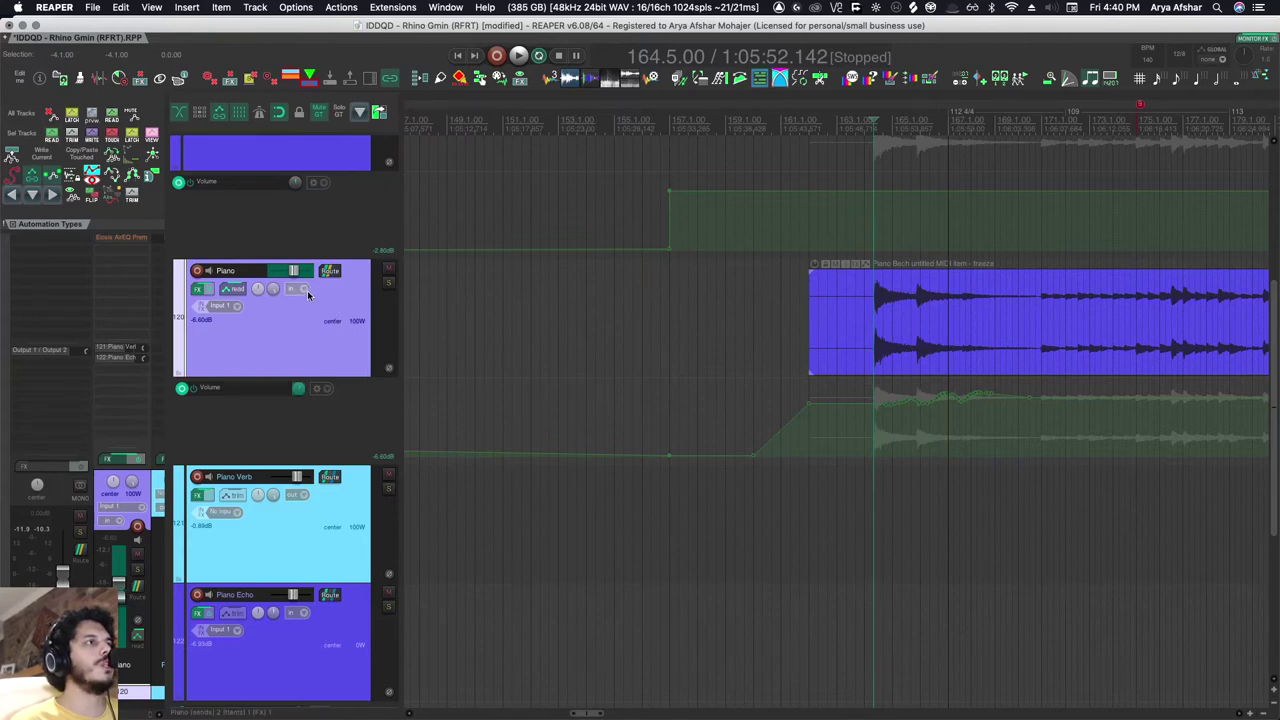
left_click(325, 559)
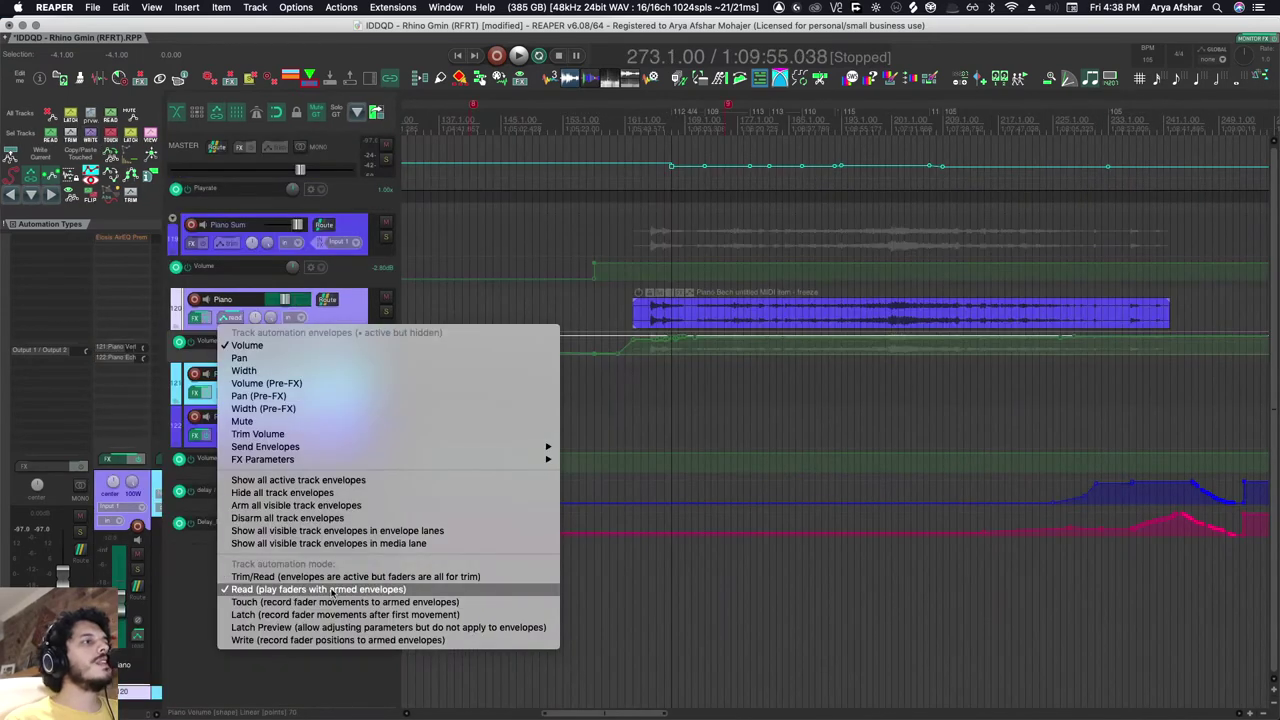
left_click(333, 591)
- Play the project from bar 161 and watch the Piano fader follow its volume envelope
left_click(621, 366)
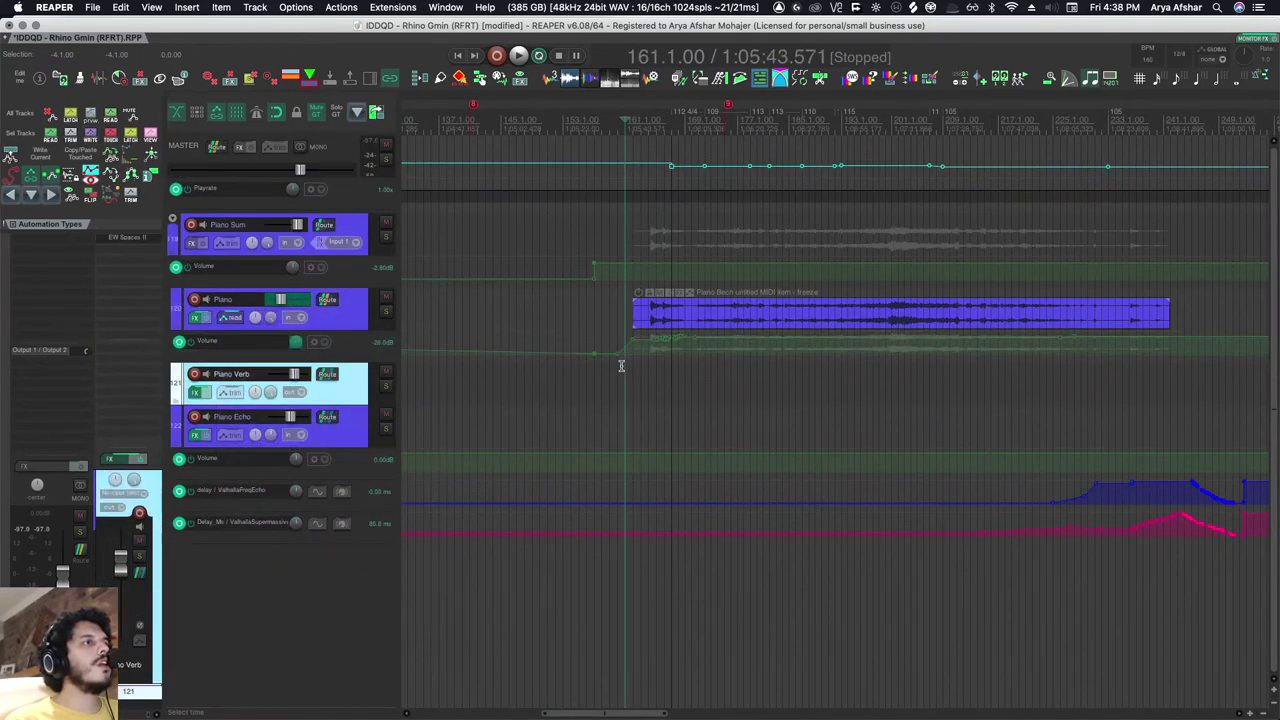
left_click(610, 366)
left_click(624, 362)
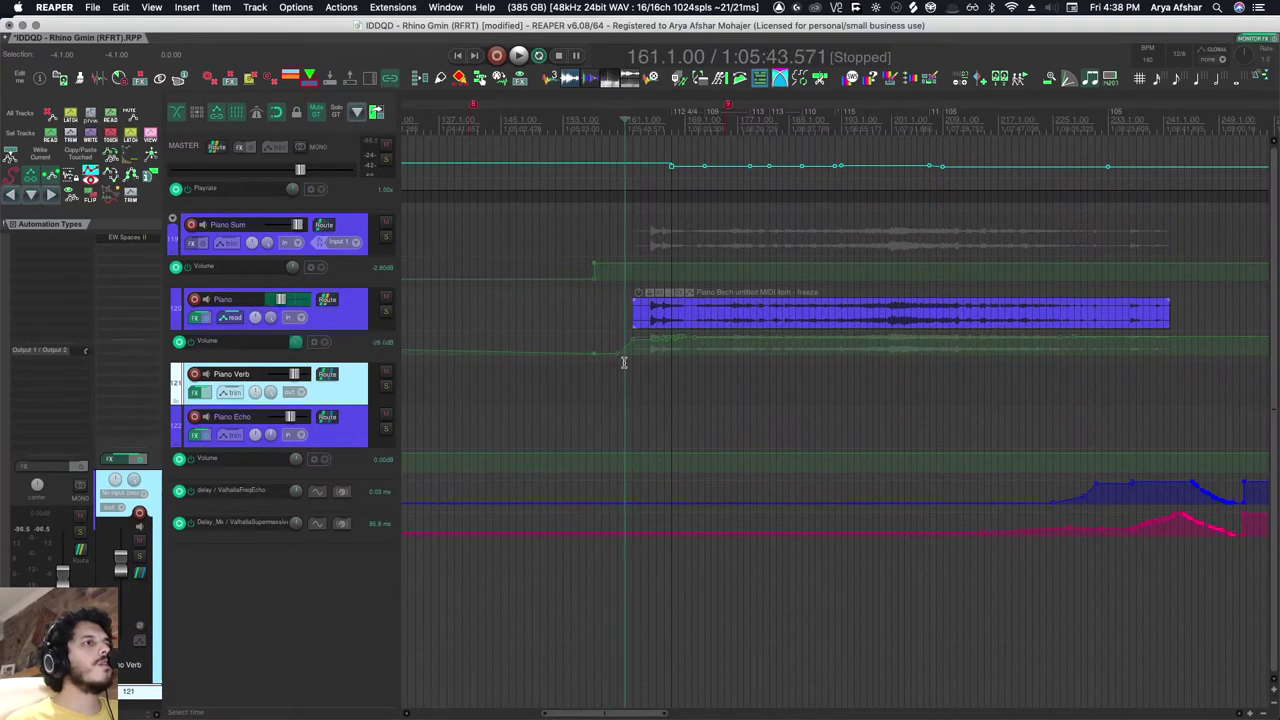
key("space")
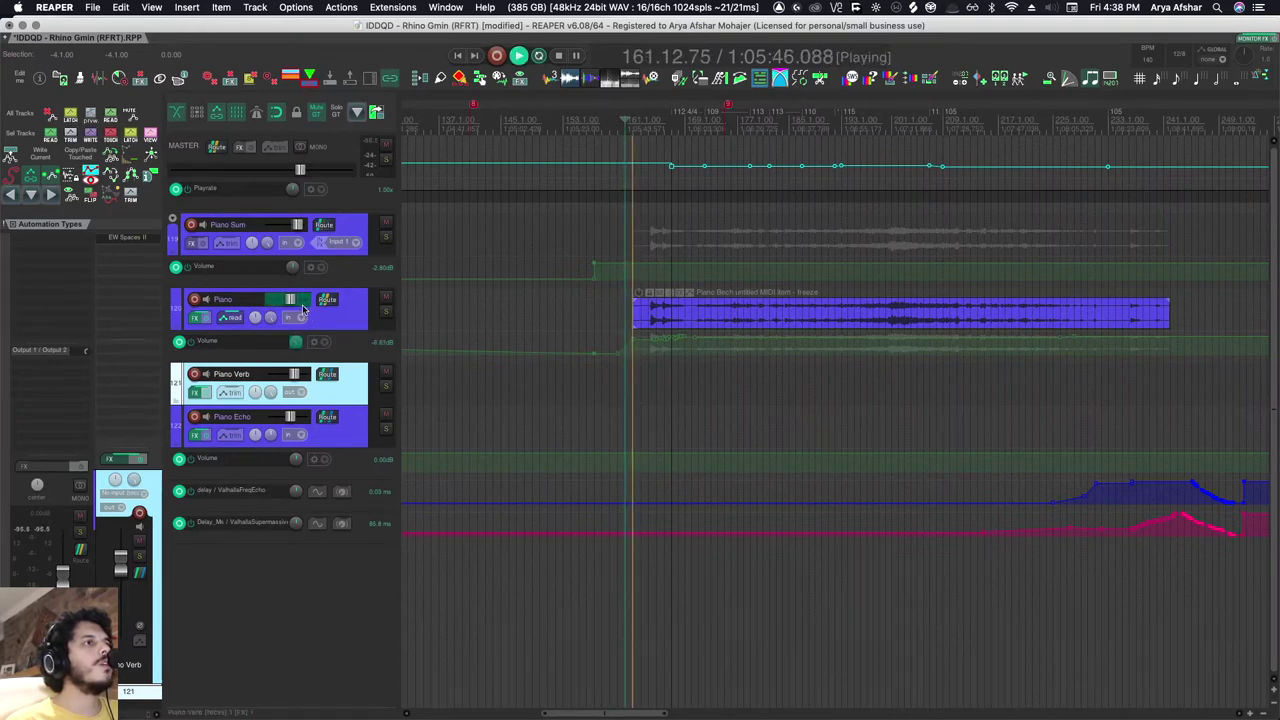
scroll(645, 382, "up", 1)
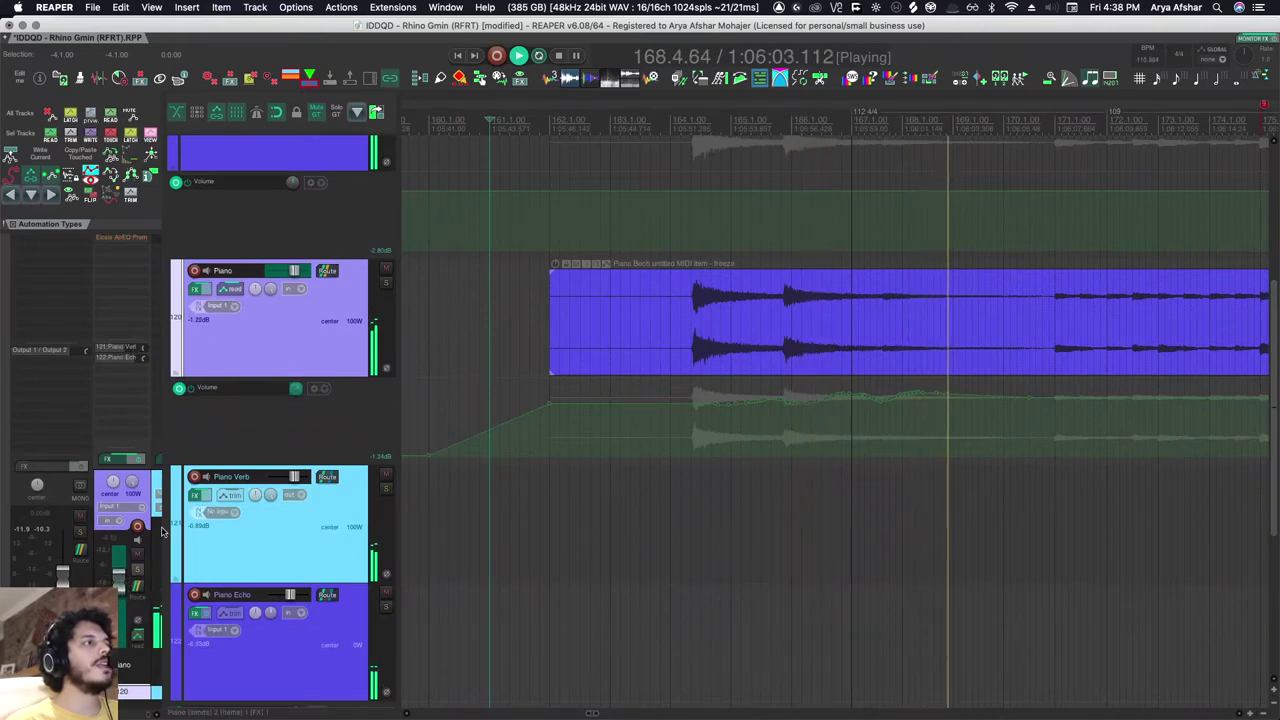
left_click(277, 394)
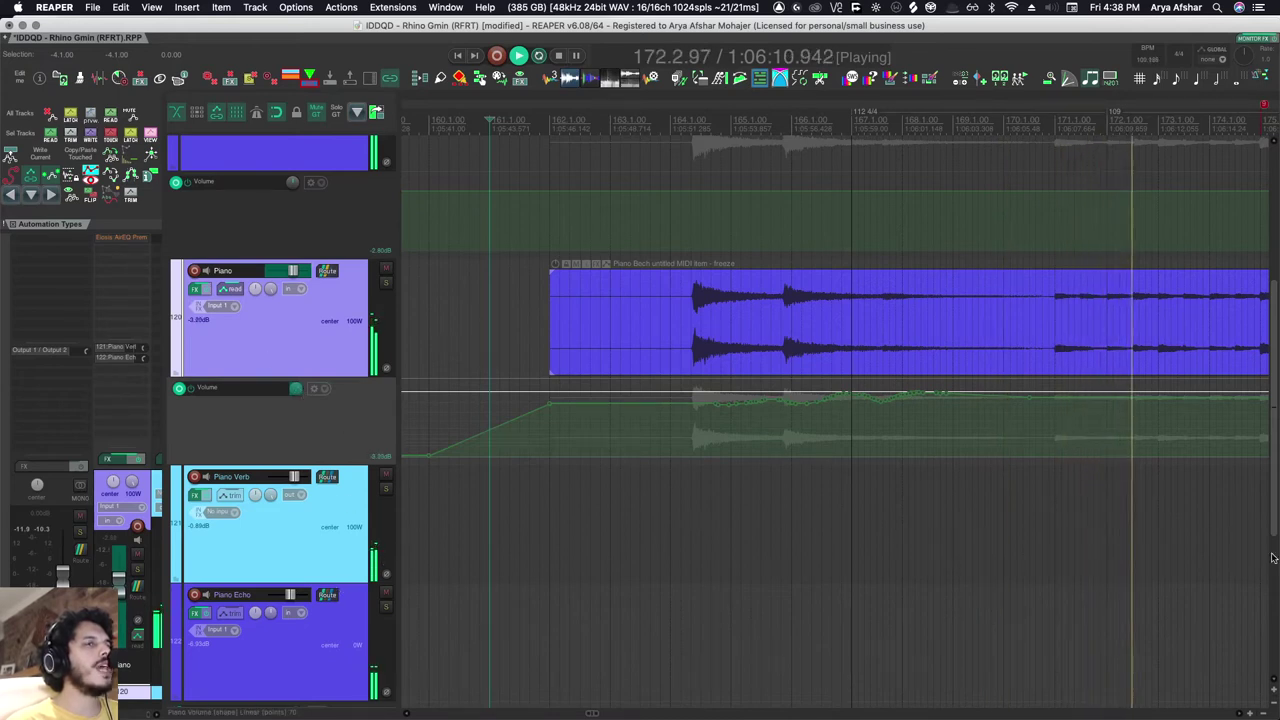
scroll(1023, 500, "left", 5)
key("space")
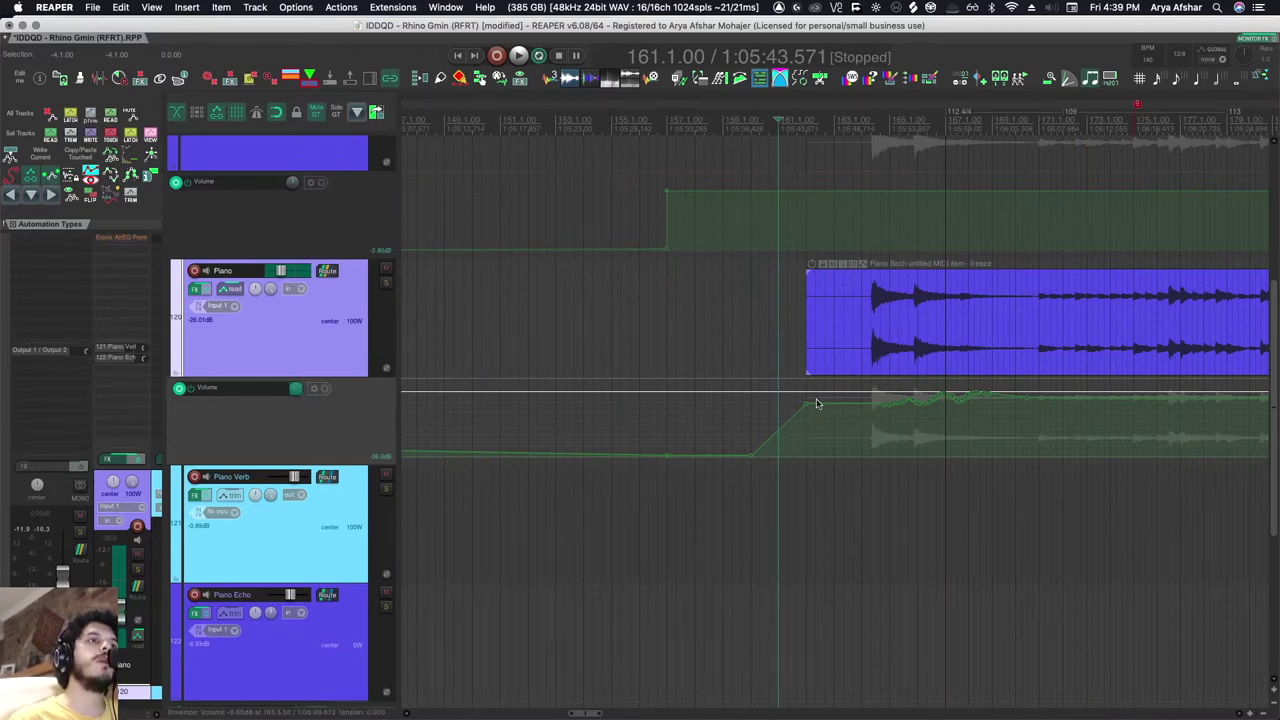
- Play the section from bar 164.5 to check the Piano volume automation over the first notes
left_click(871, 492)
key("space")
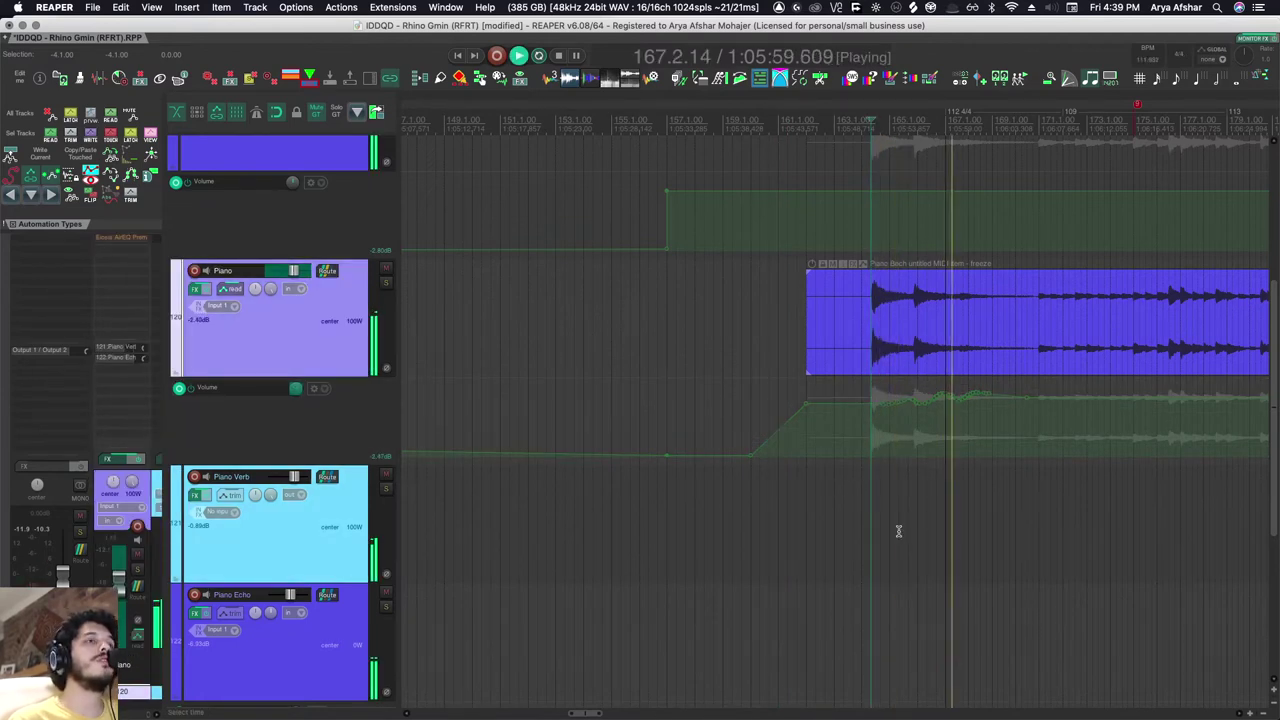
key("space")
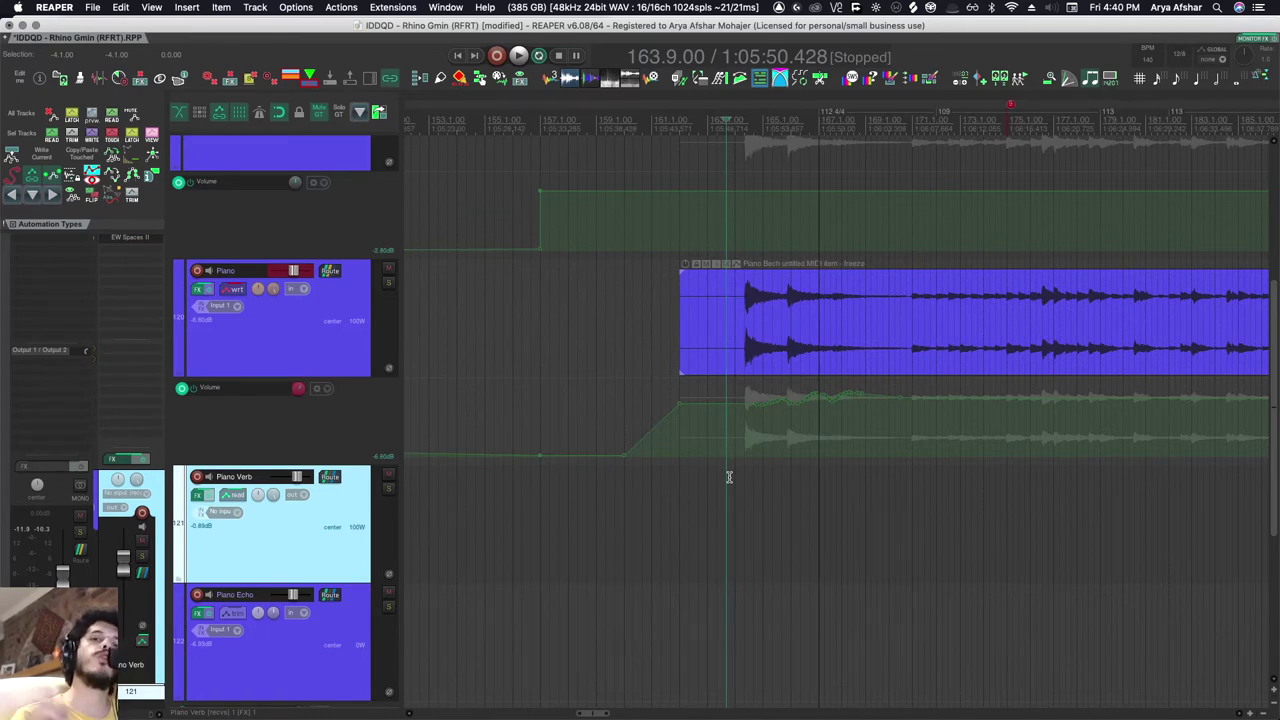
- With Piano in Write mode, play from bar 163.9 and lower its fader to about -21.7 dB to record a volume dip
key("space")
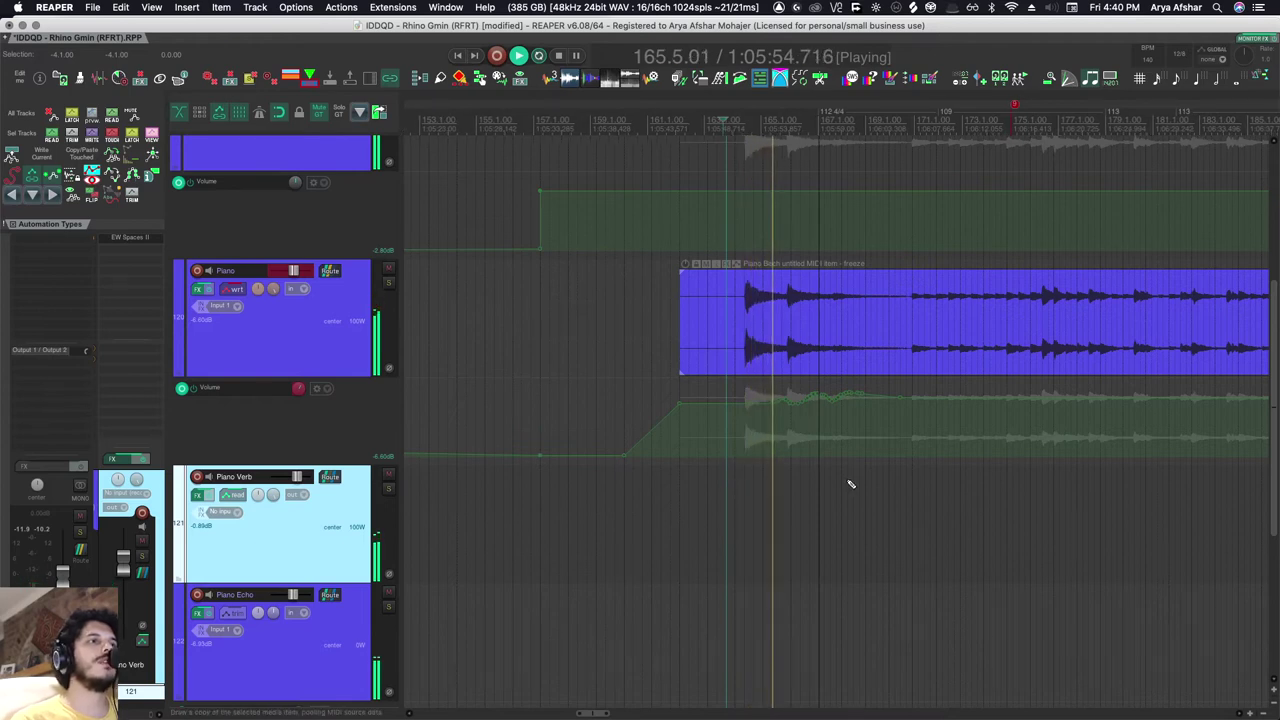
scroll(734, 475, "up", 5)
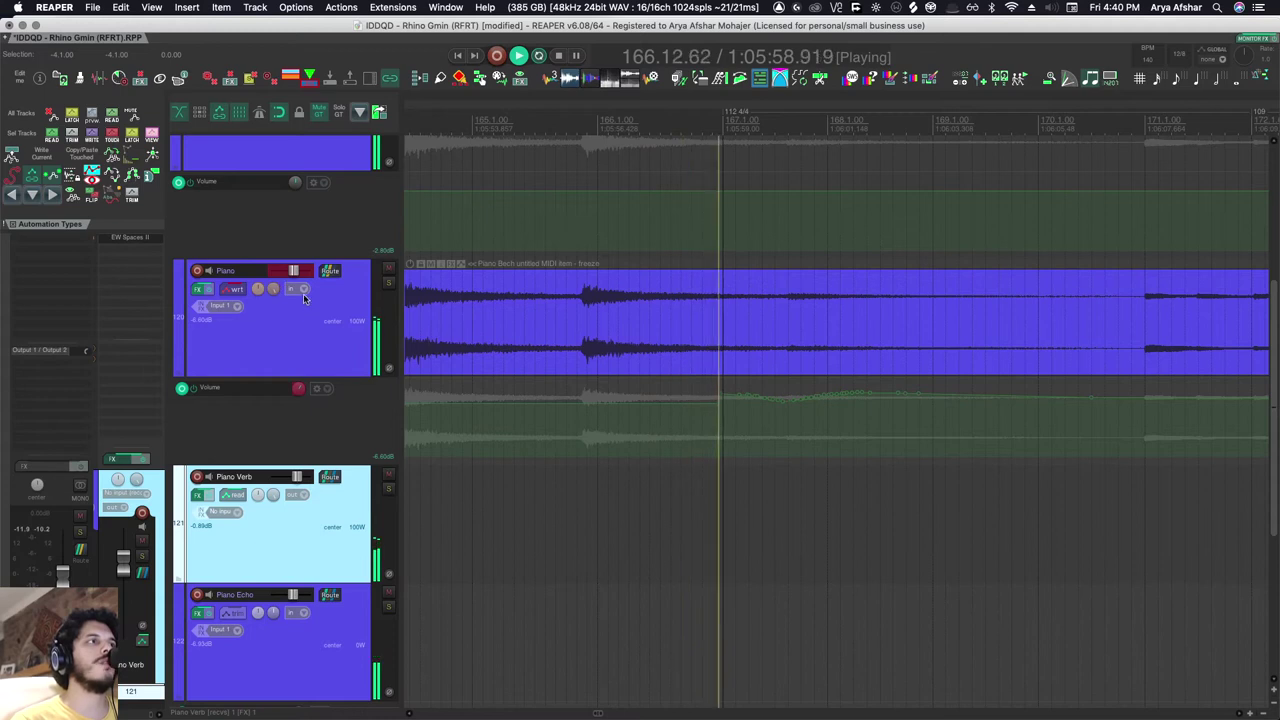
mouse_move(293, 275)
left_click_drag(293, 275, 285, 276)
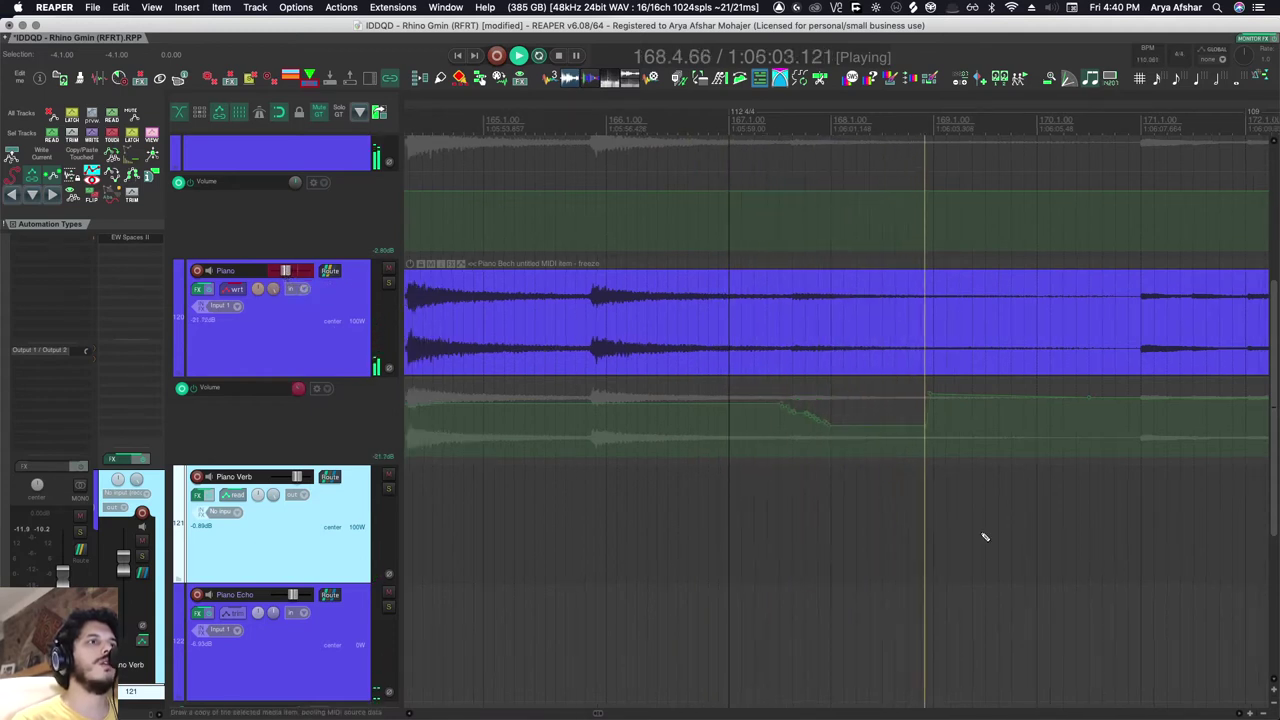
scroll(983, 509, "down", 3)
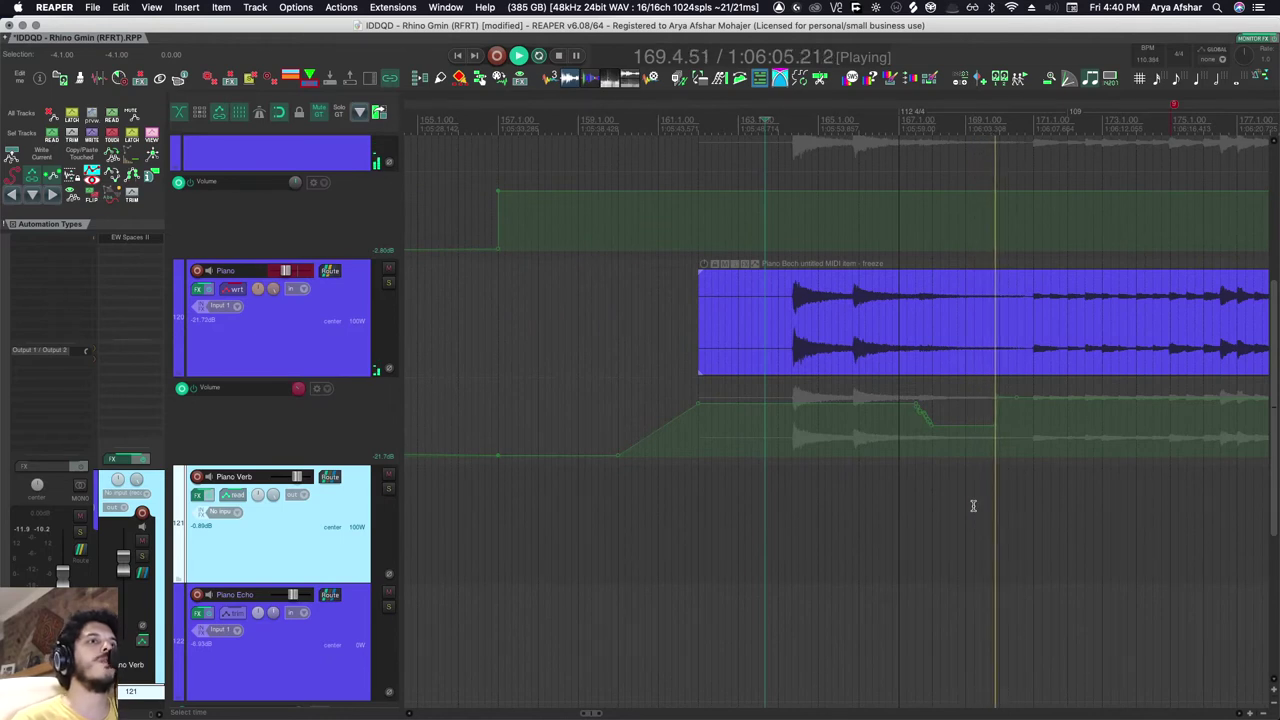
key("space")
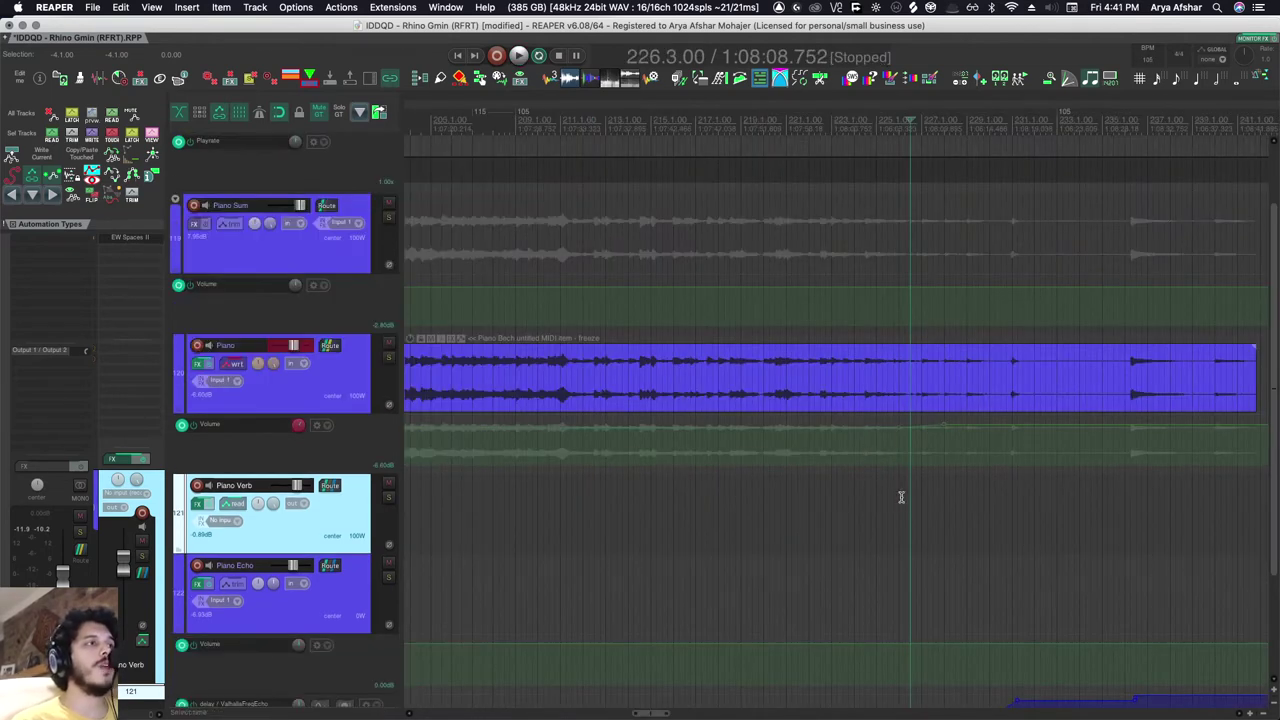
- Play from bar 226.3 with the Piano Echo effects window open, close it and place the edit cursor at 222.4.00
scroll(903, 500, "up", 2)
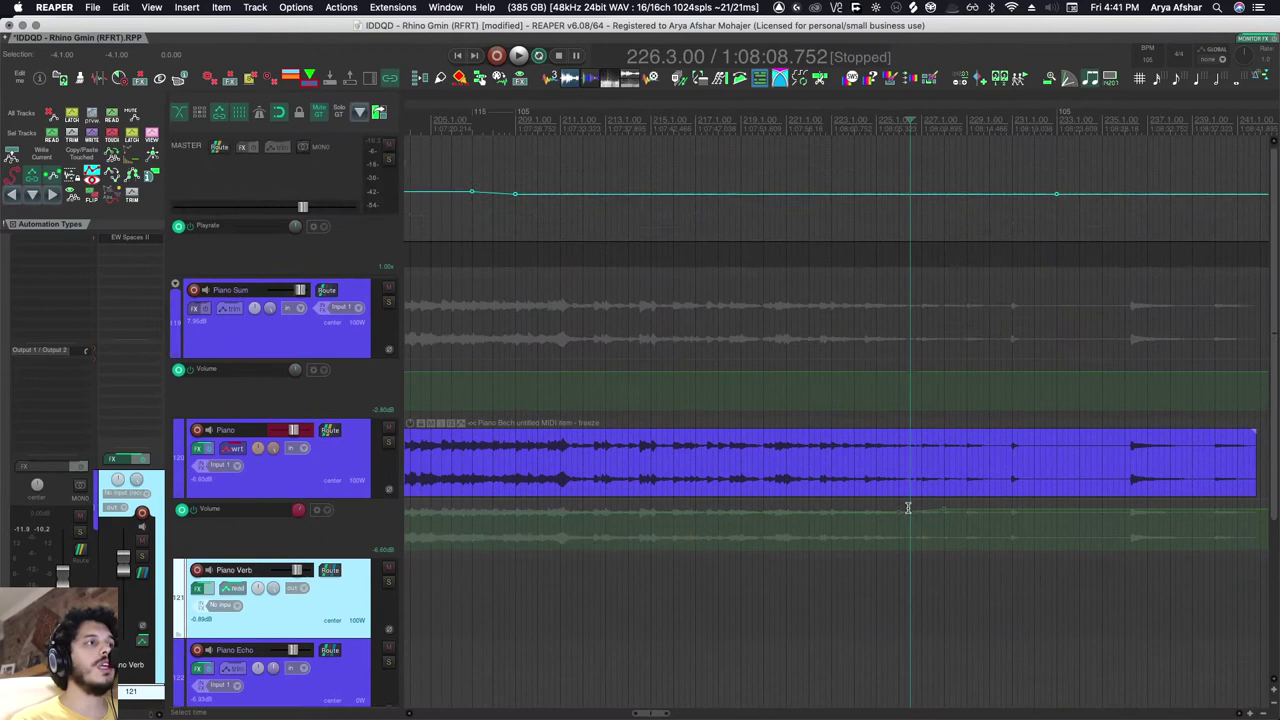
scroll(909, 509, "down", 5)
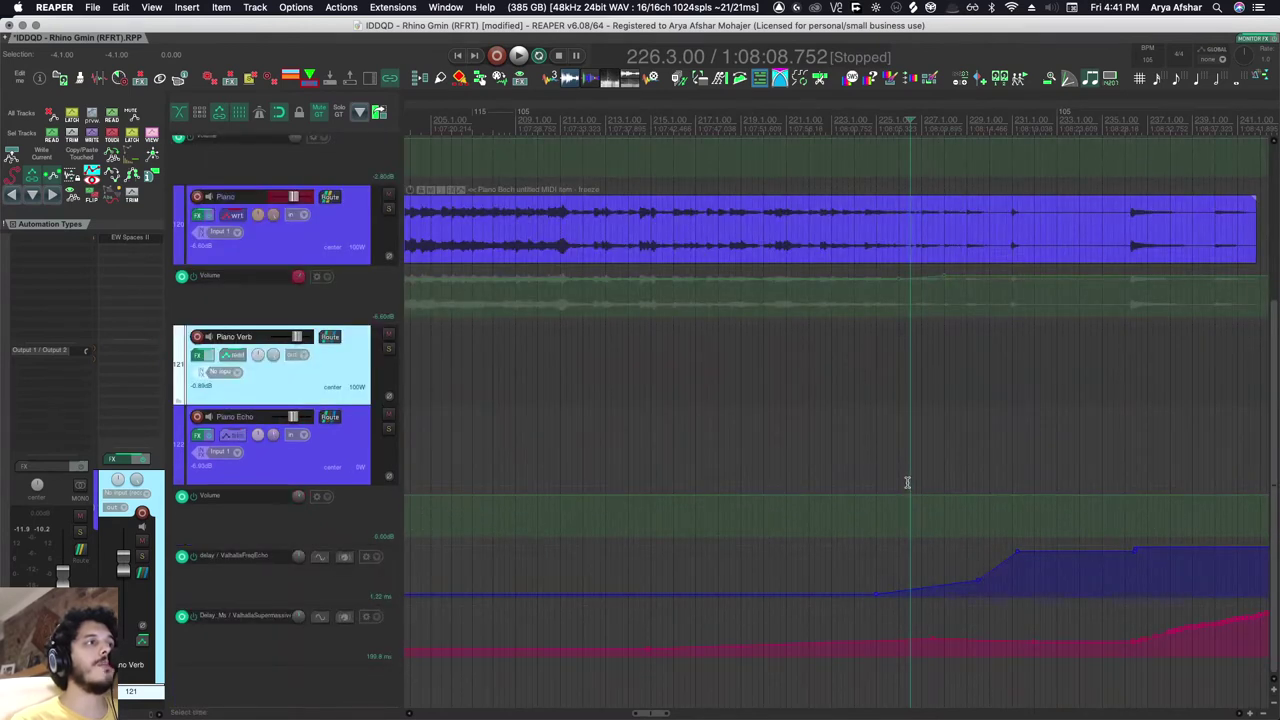
left_click(198, 437)
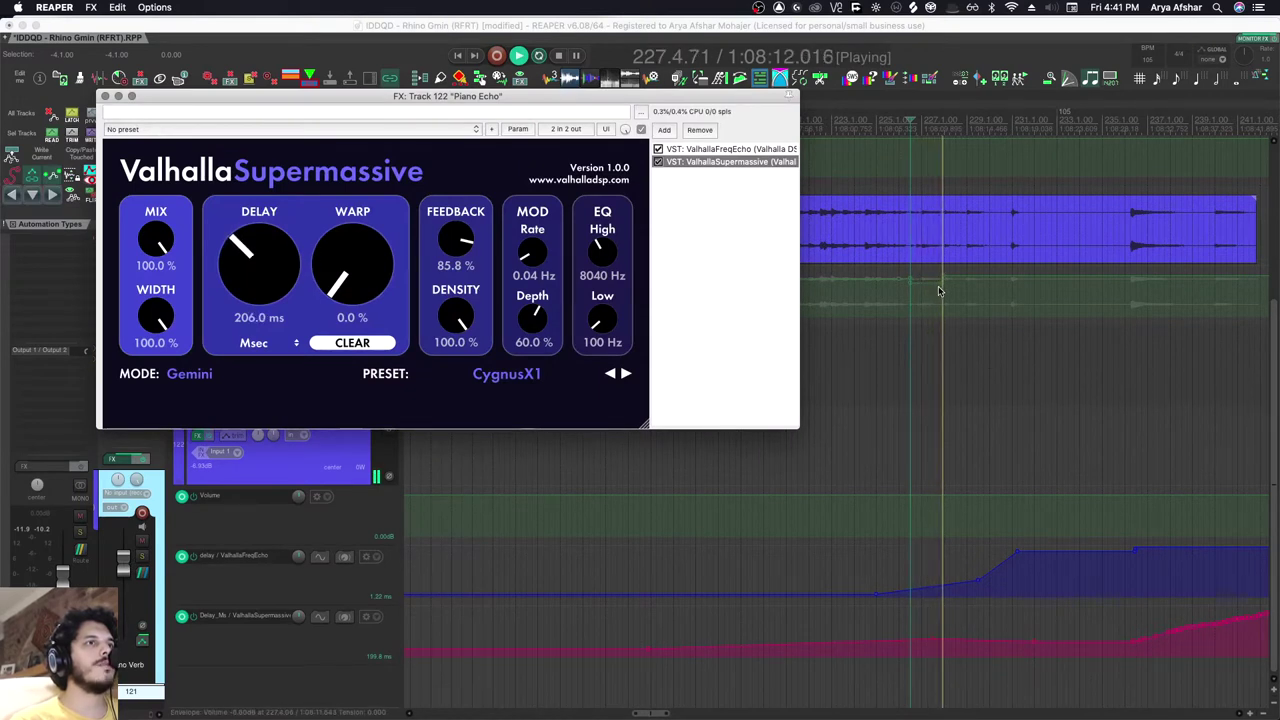
key("space")
key("Escape")
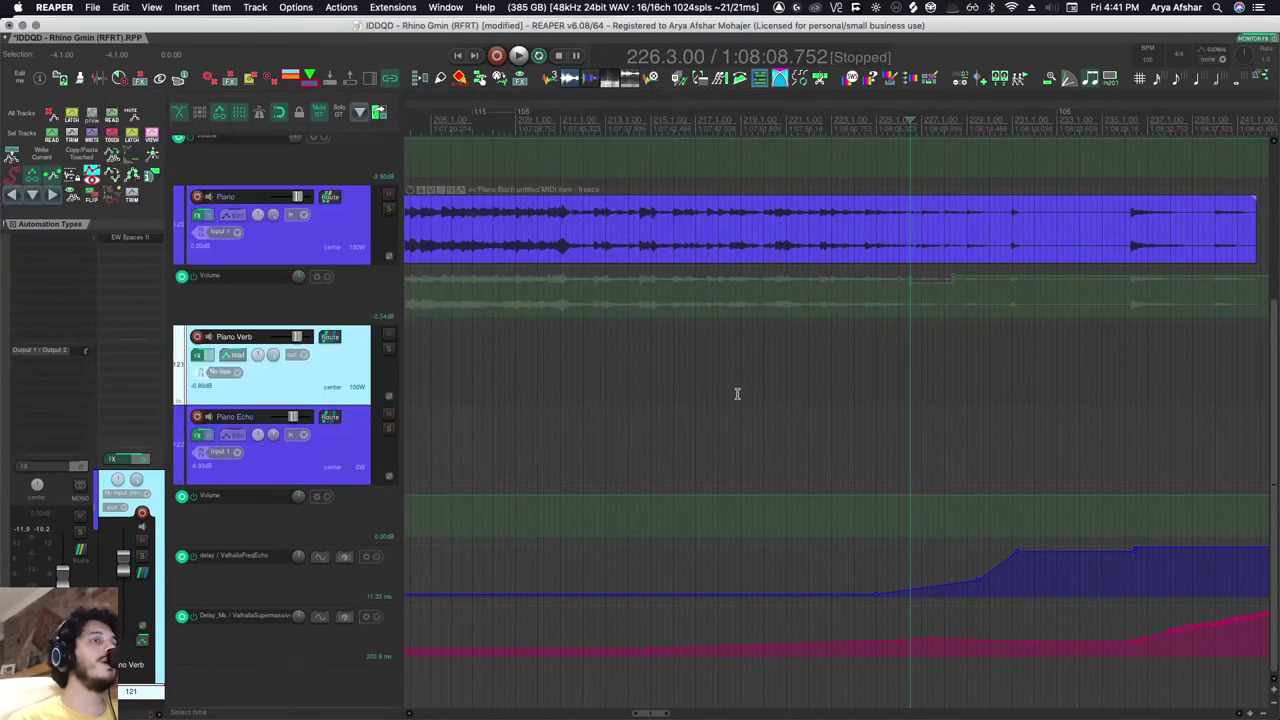
left_click(824, 383)
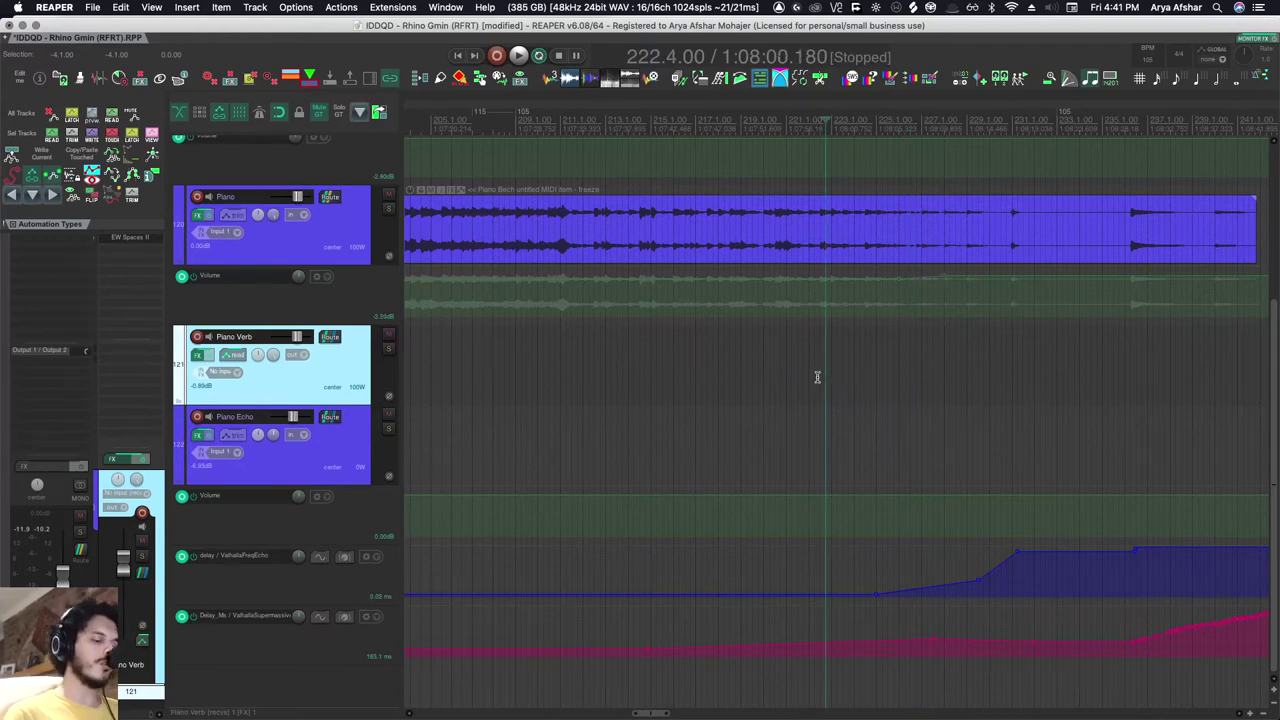
- In the automation preferences, set the mode after a write pass to "Switch to trim/read mode" and apply it
key("super+comma")
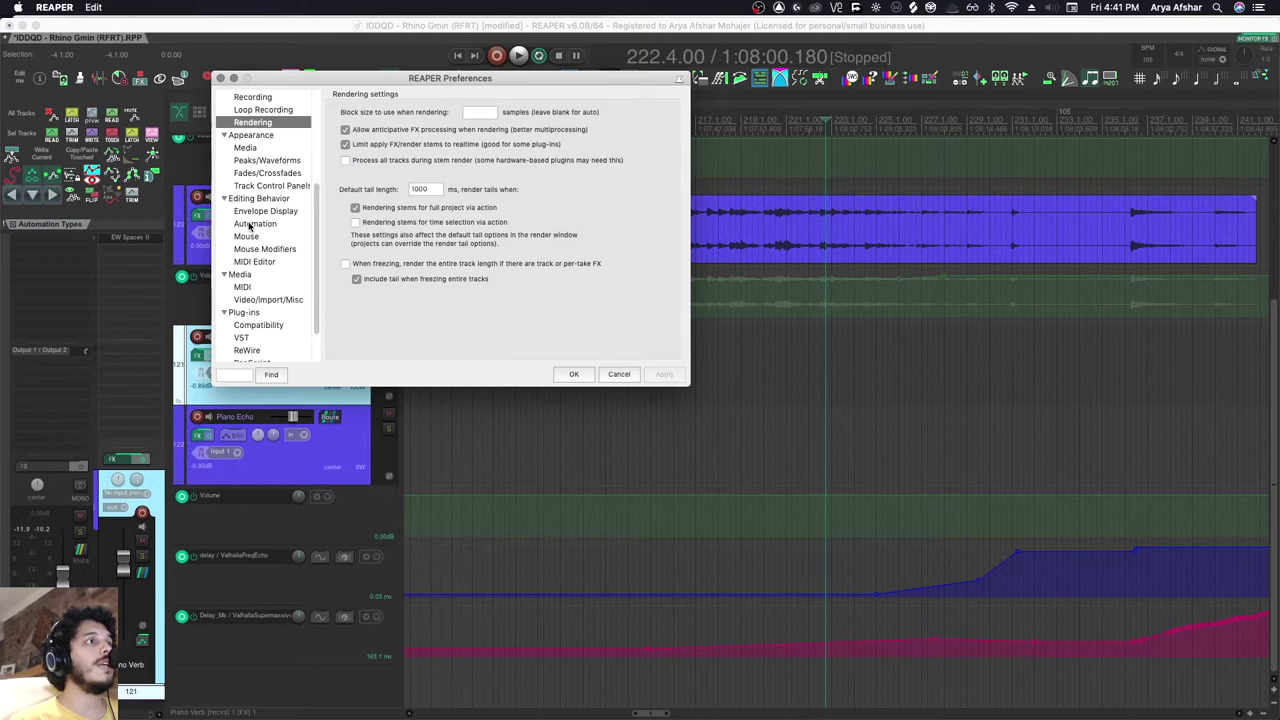
left_click(254, 223)
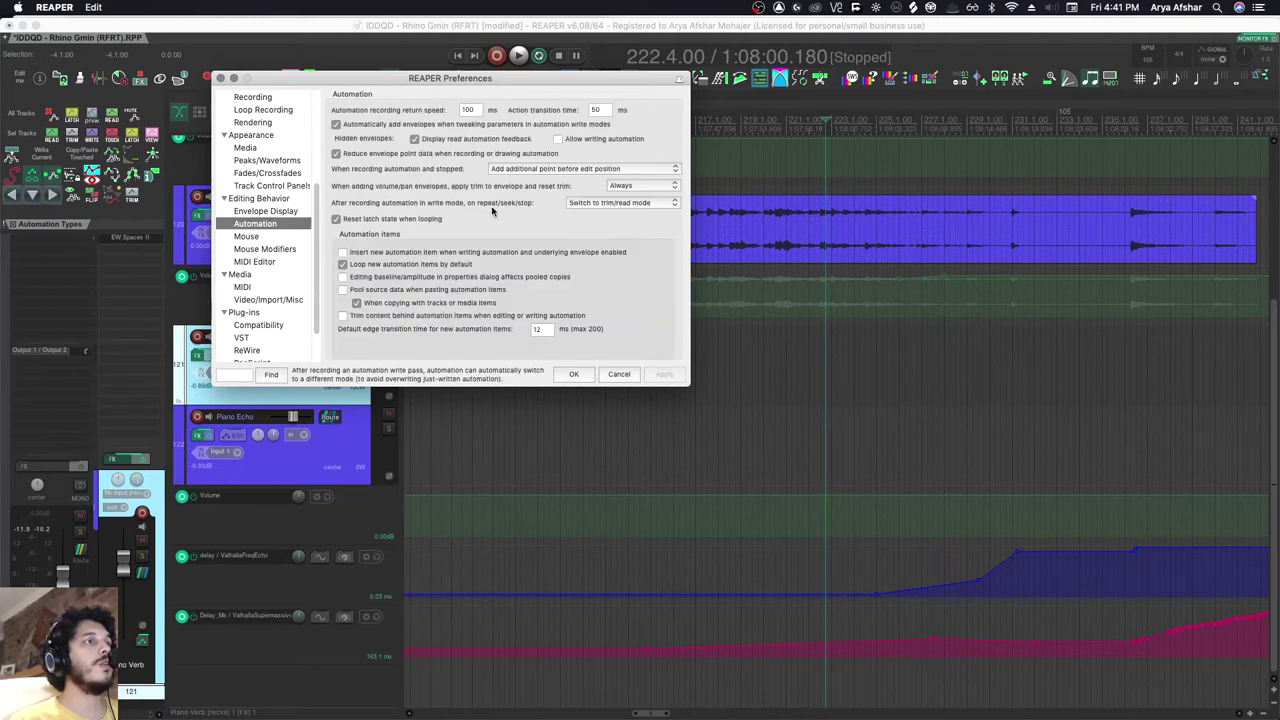
left_click(592, 204)
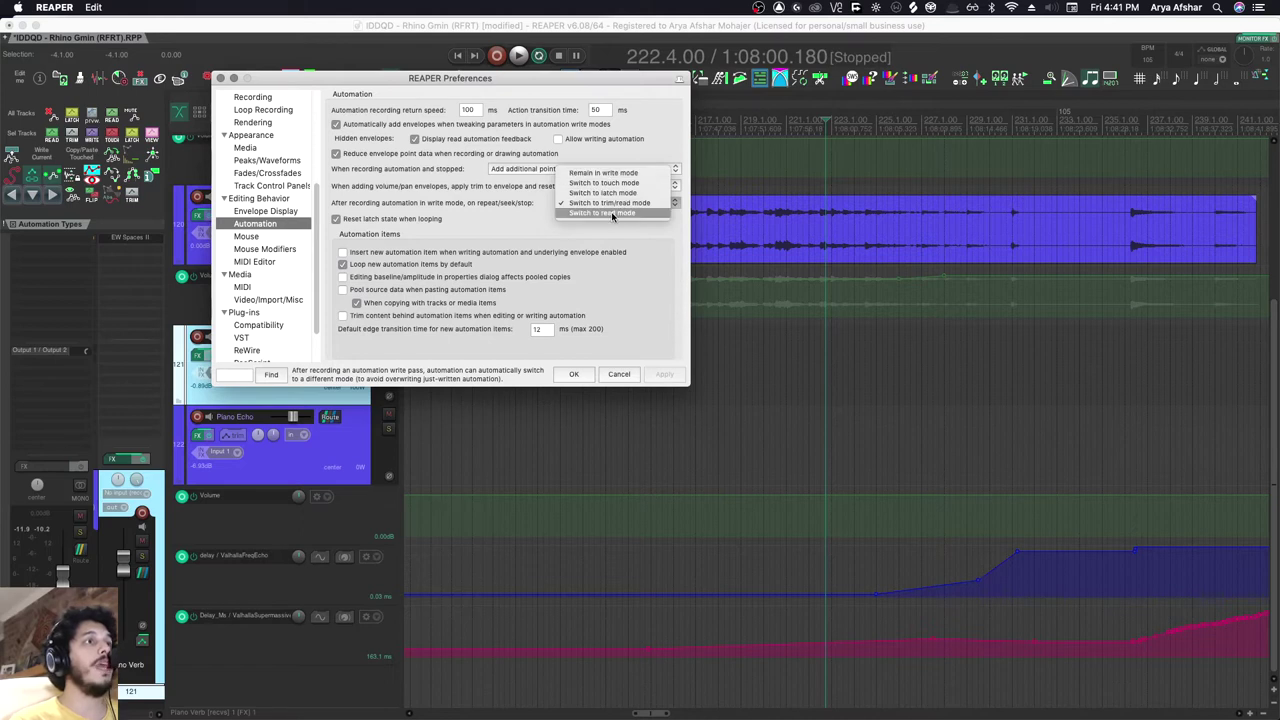
left_click(612, 206)
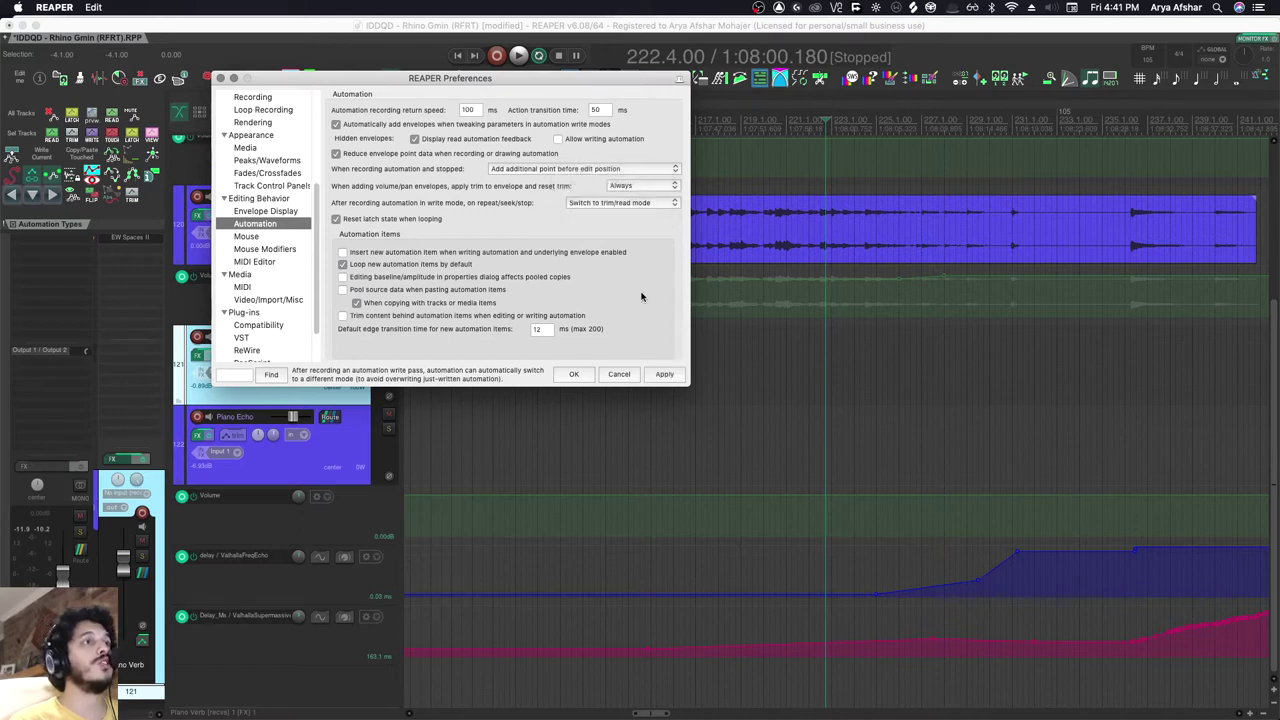
left_click(664, 374)
left_click(576, 374)
- Set the Piano track to Write mode and record a small volume change during playback from bar 222.4
left_click(309, 247)
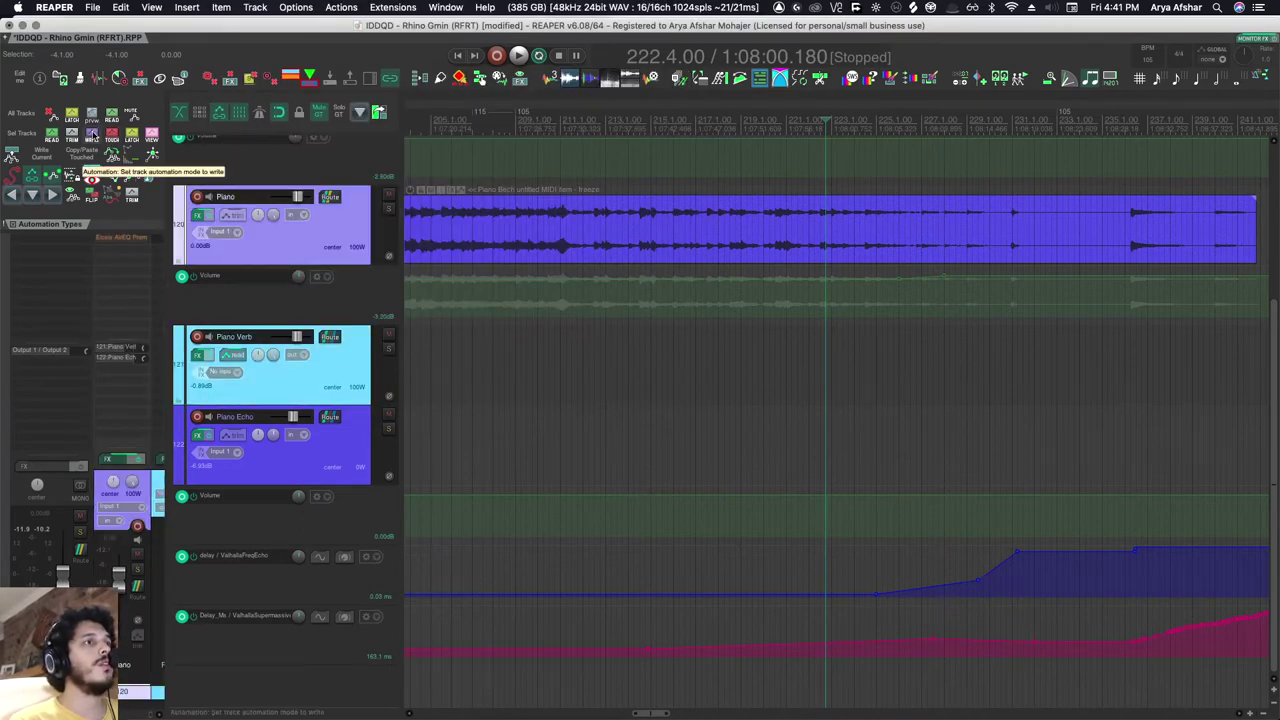
left_click(91, 136)
key("space")
left_click_drag(300, 277, 300, 281)
key("space")
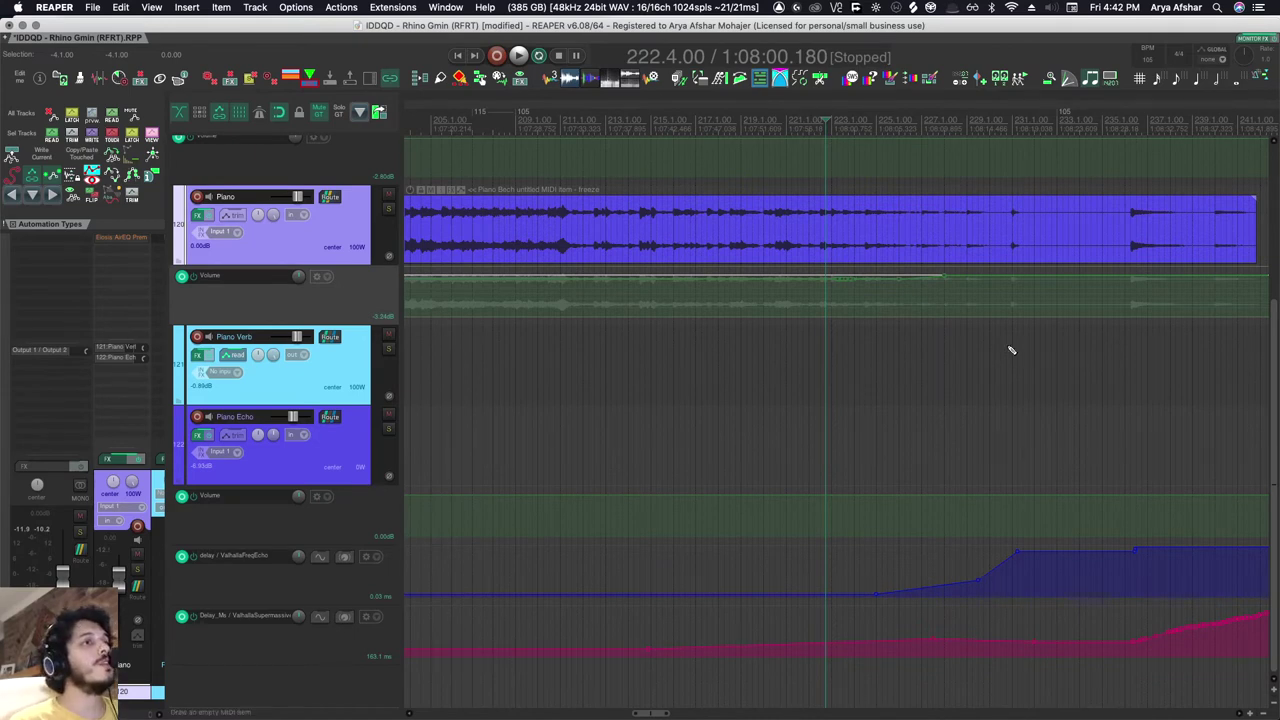
- Review the Piano and Piano Echo envelopes across the whole section and open Piano Echo's ValhallaSupermassive effect
scroll(1010, 490, "down", 3)
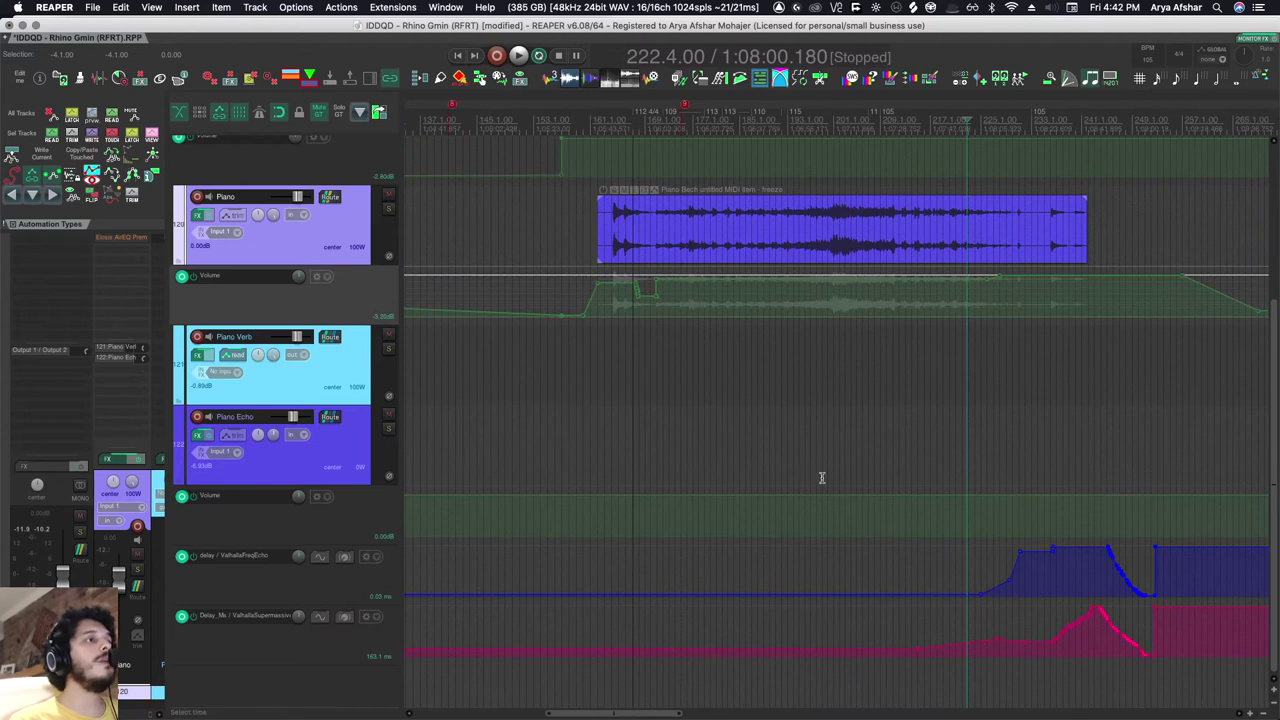
scroll(837, 480, "right", 3)
scroll(835, 466, "up", 1)
scroll(811, 449, "down", 1)
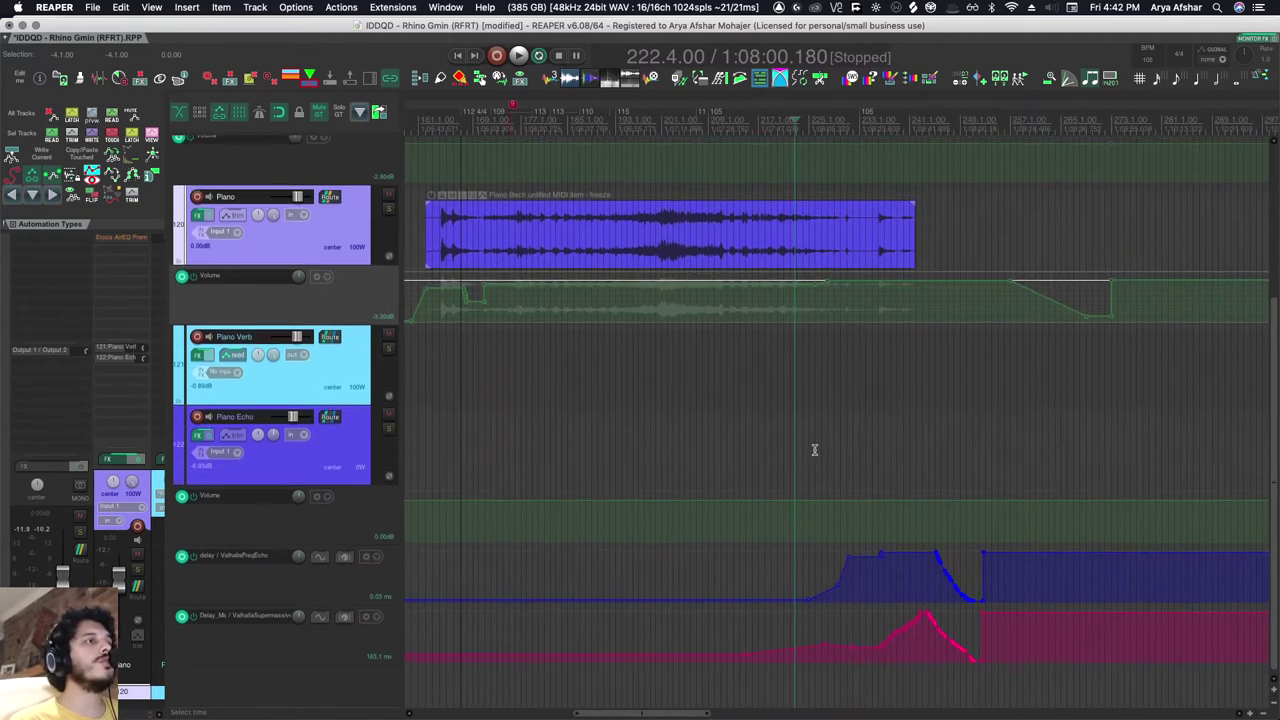
scroll(811, 449, "up", 3)
scroll(811, 449, "down", 3)
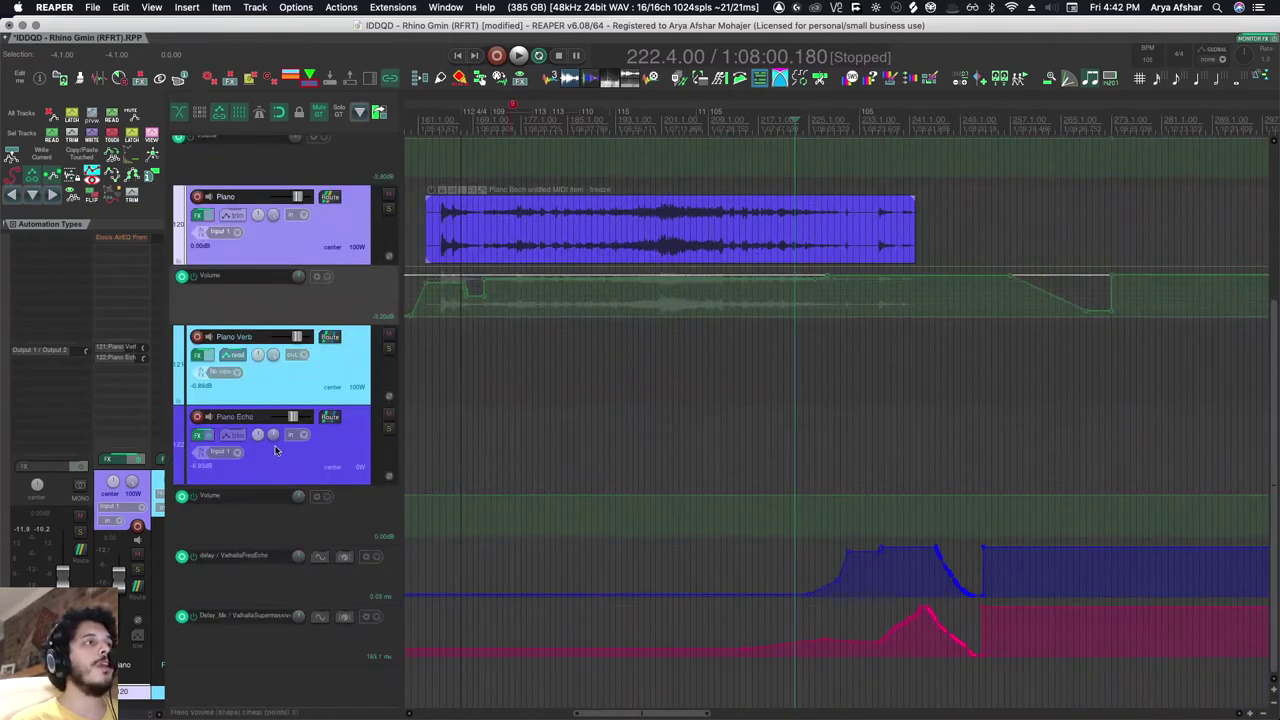
left_click(199, 437)
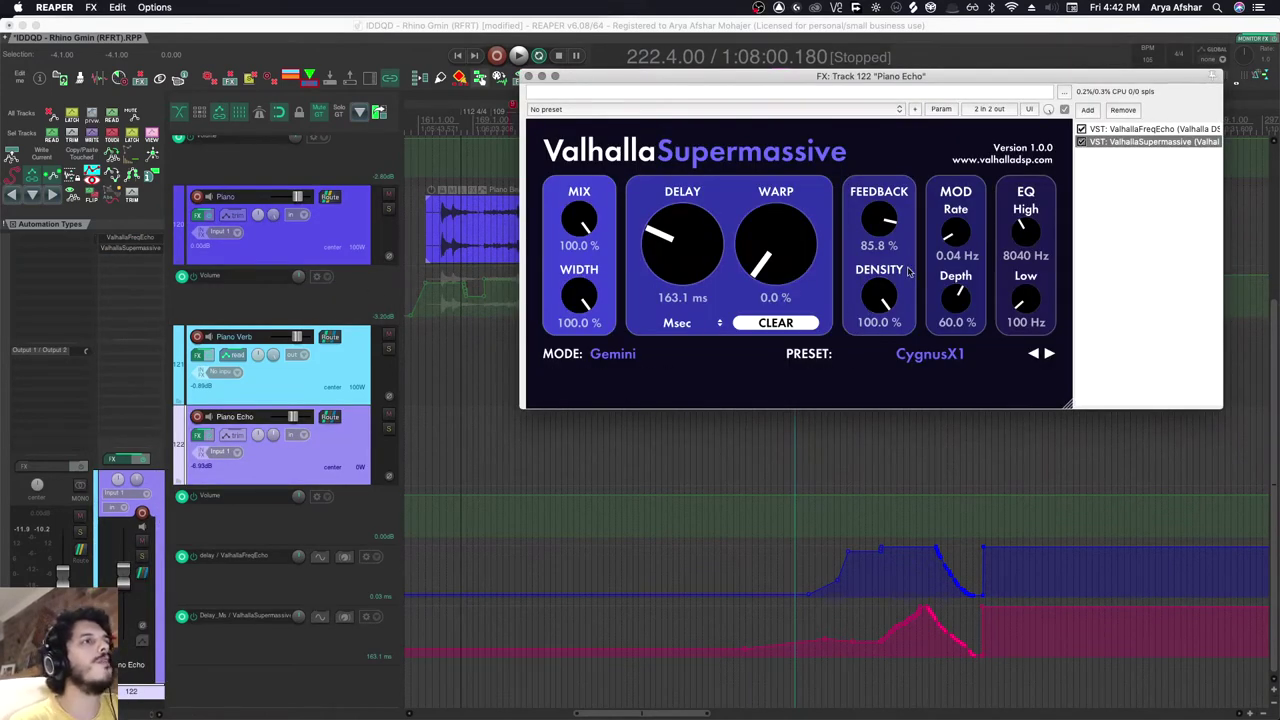
mouse_move(888, 312)
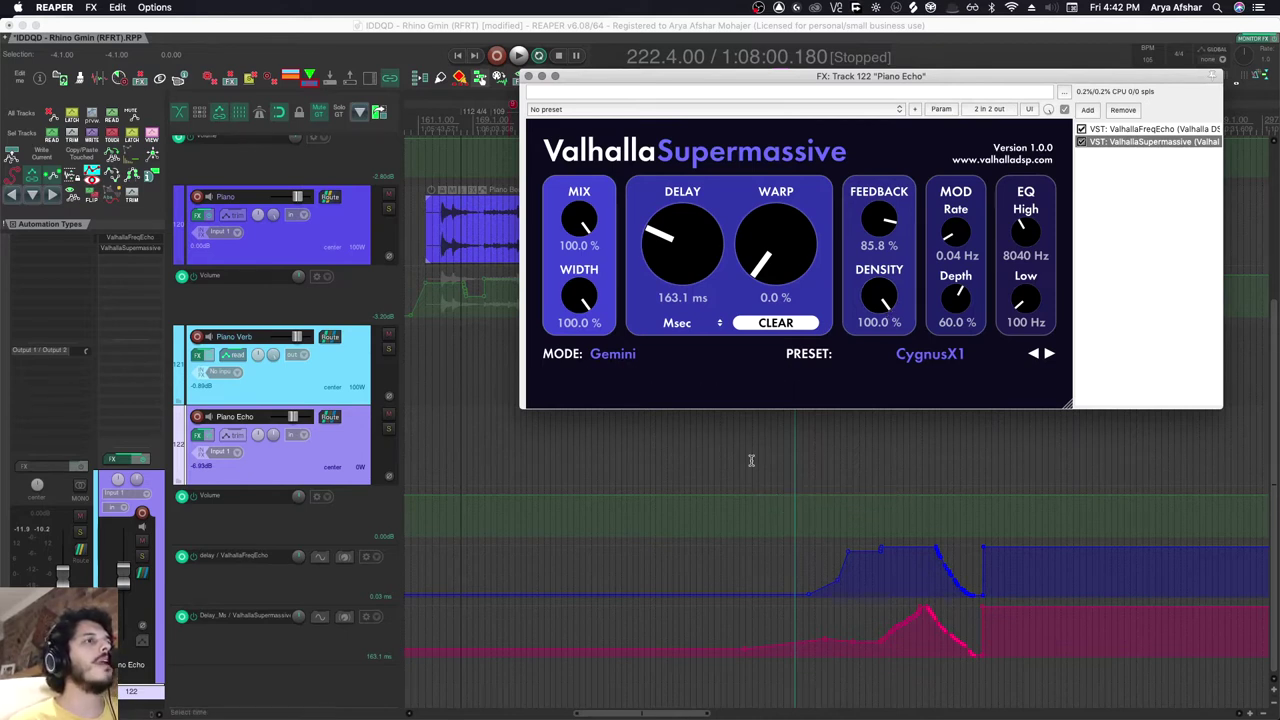
- Set the Piano Echo track to Write mode and adjust ValhallaSupermassive's Mix to 97.4%, Feedback to 88.2% and Density to 99.7%
left_click(317, 463)
left_click(92, 138)
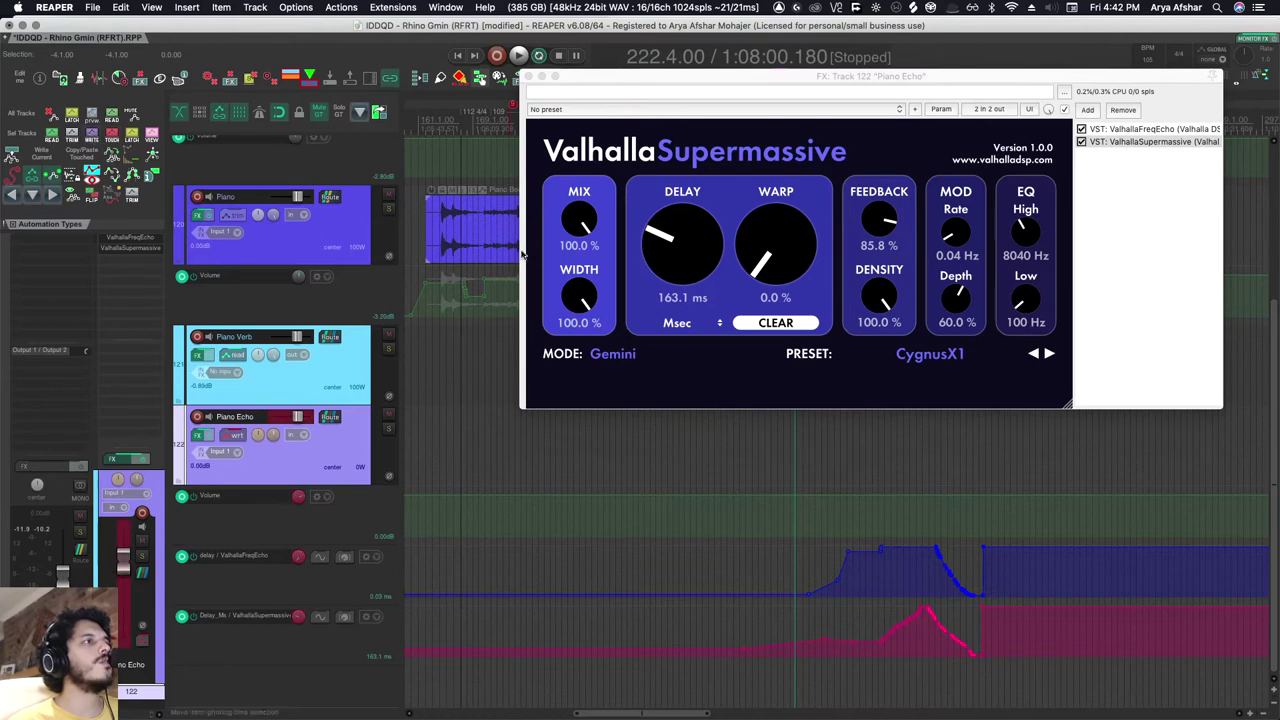
left_click_drag(596, 237, 597, 245)
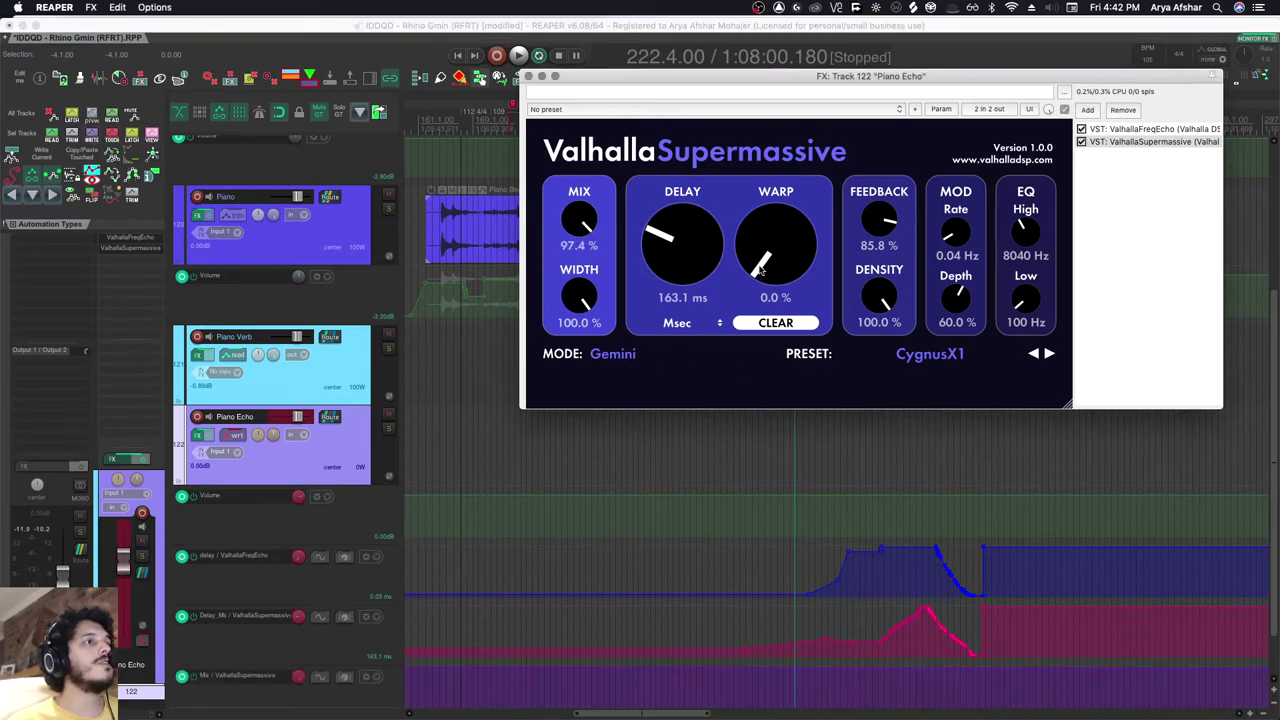
left_click_drag(880, 235, 881, 229)
left_click_drag(880, 296, 880, 299)
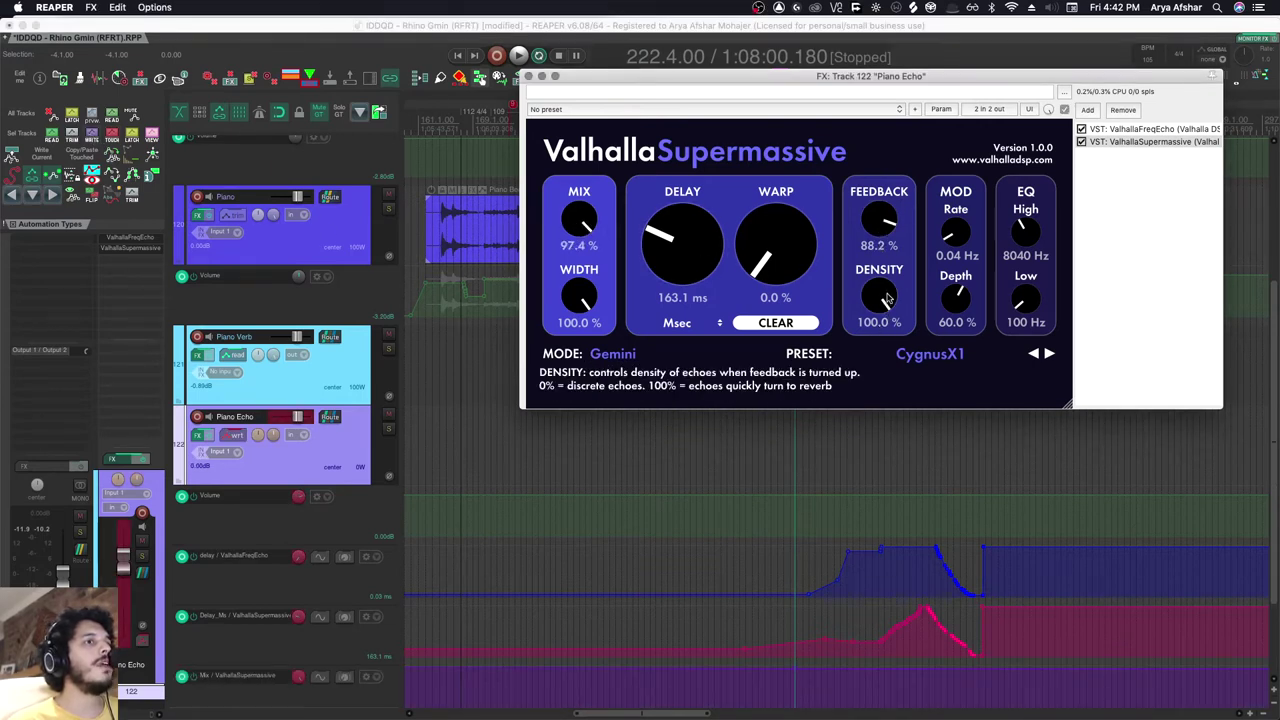
- Show the track envelope for ValhallaSupermassive's last-touched Mod Depth parameter
scroll(856, 483, "down", 3)
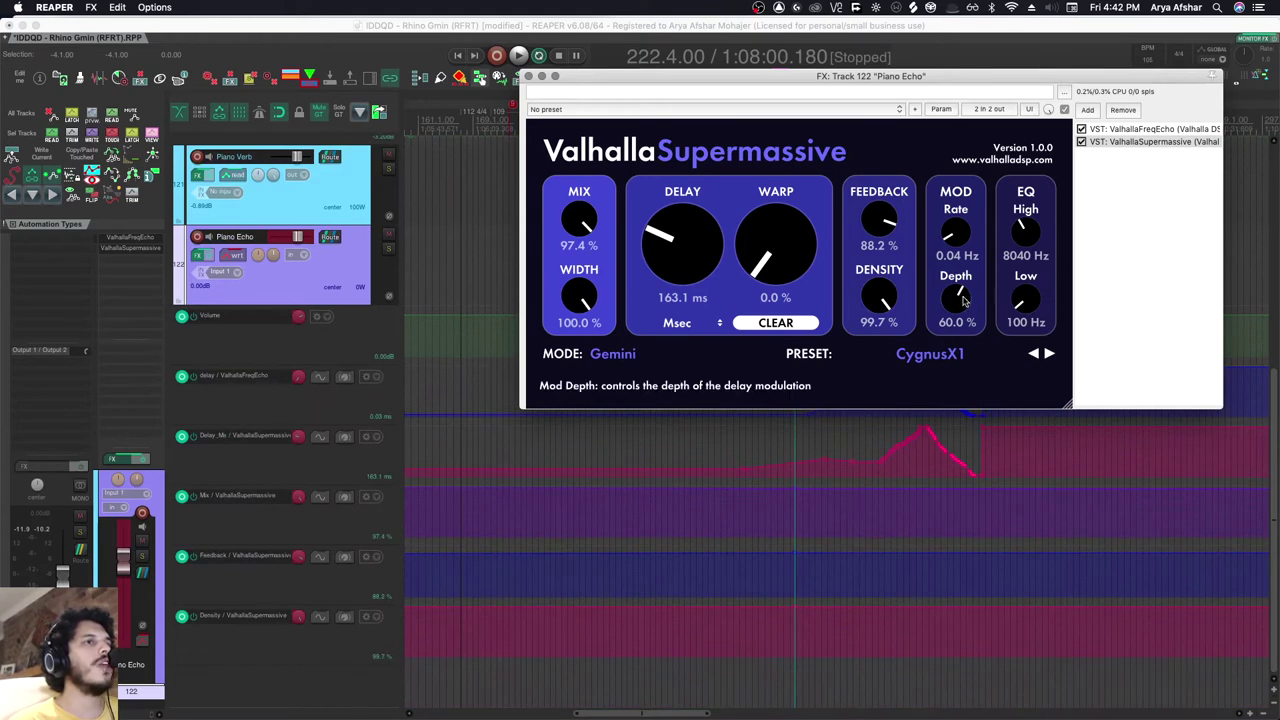
left_click(947, 110)
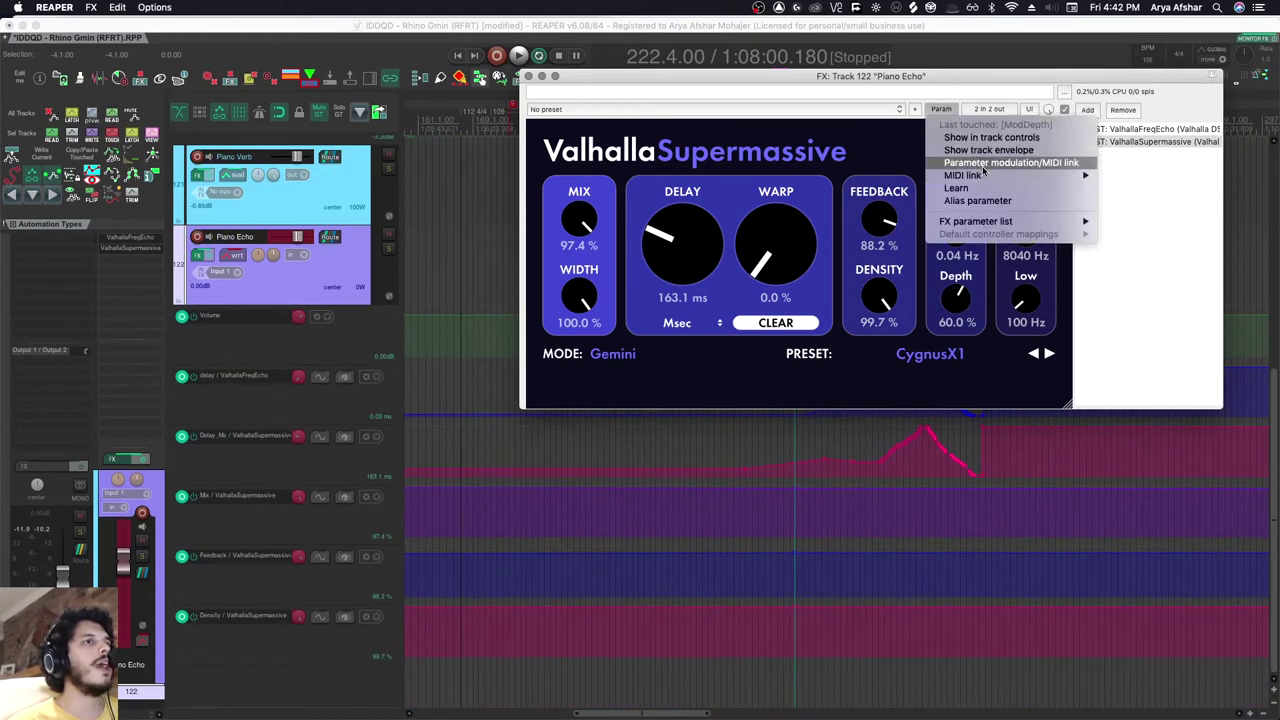
left_click(988, 150)
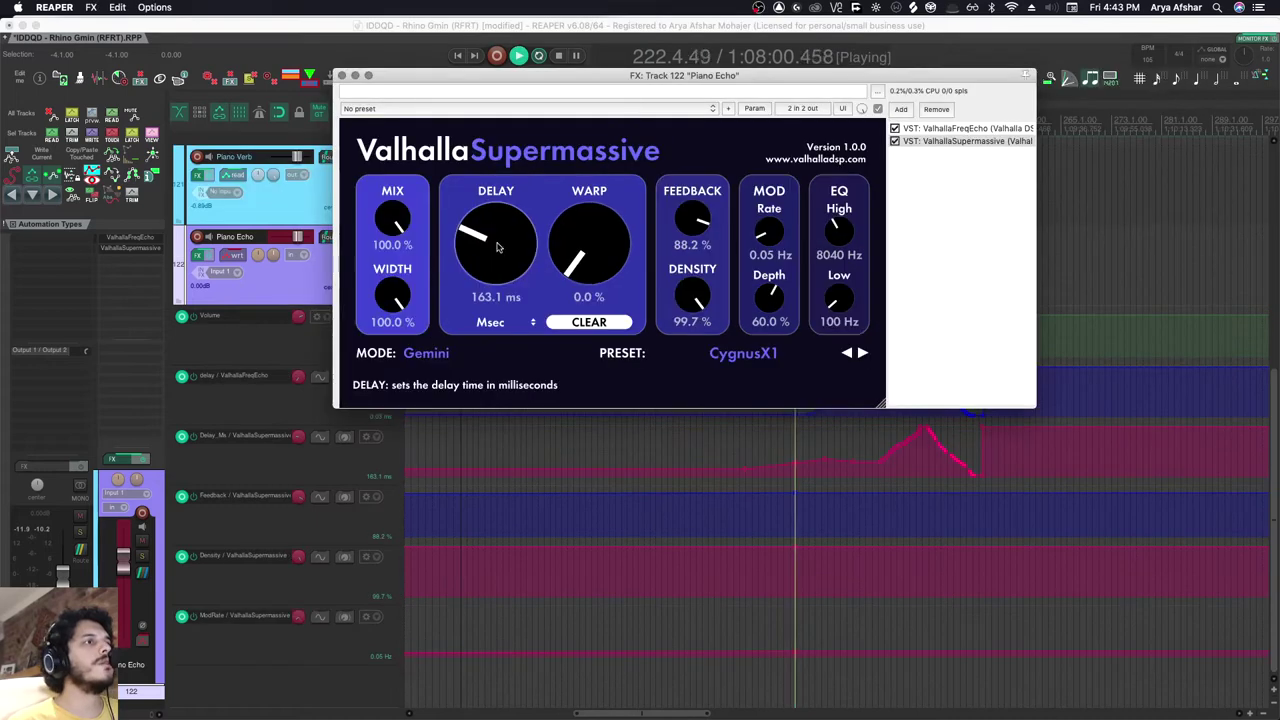
- Record changing ValhallaSupermassive Delay and Feedback values on Piano Echo while playing from bar 222.4
left_click_drag(491, 246, 488, 238)
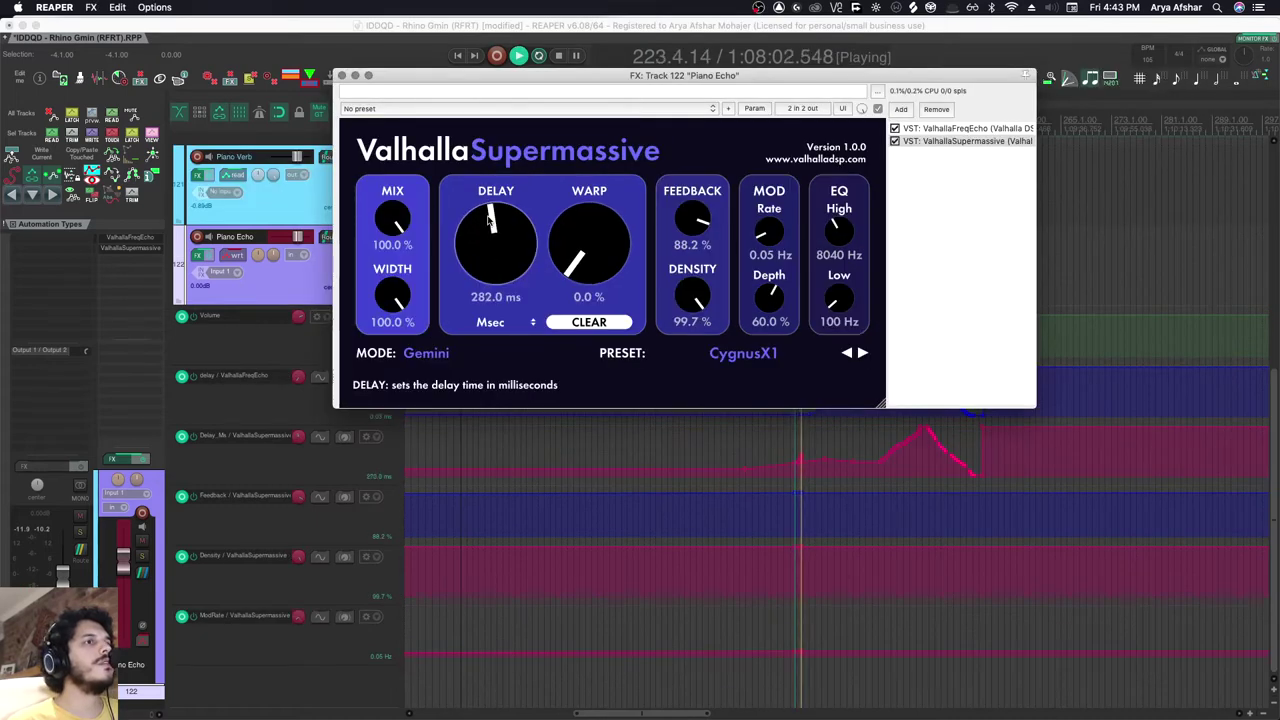
left_click_drag(489, 220, 488, 262)
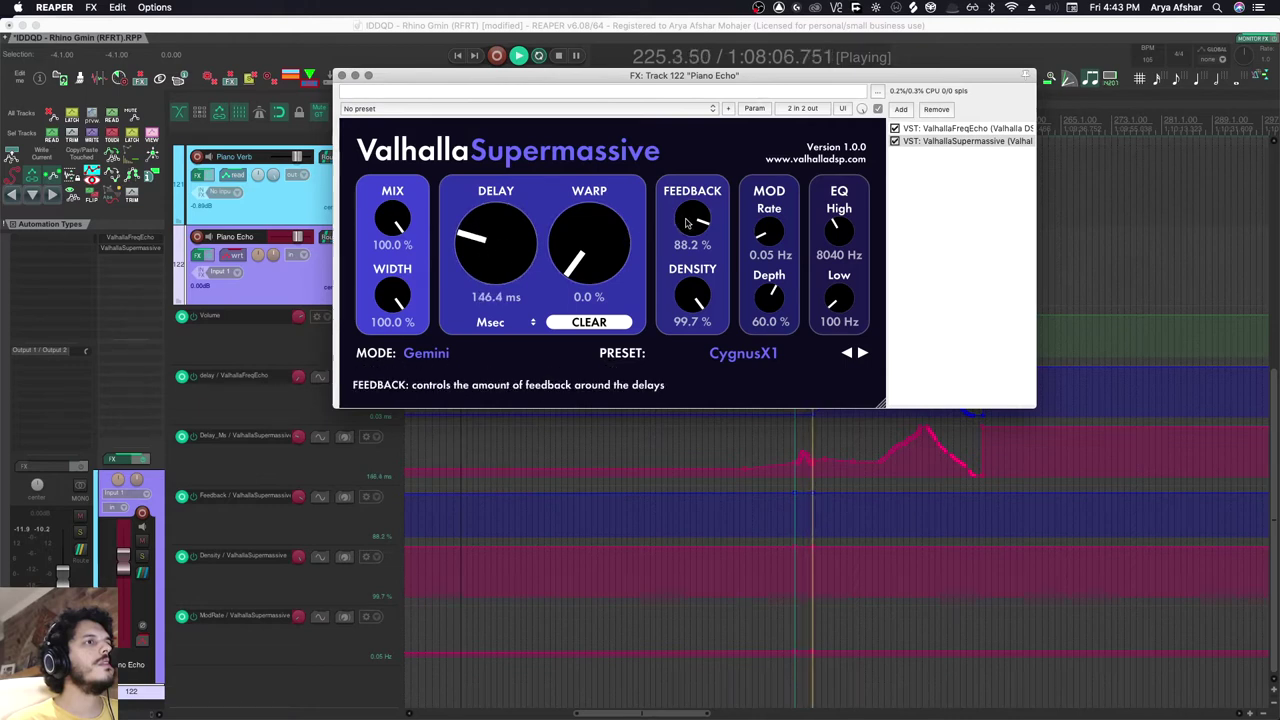
left_click_drag(686, 222, 688, 215)
left_click_drag(514, 240, 517, 206)
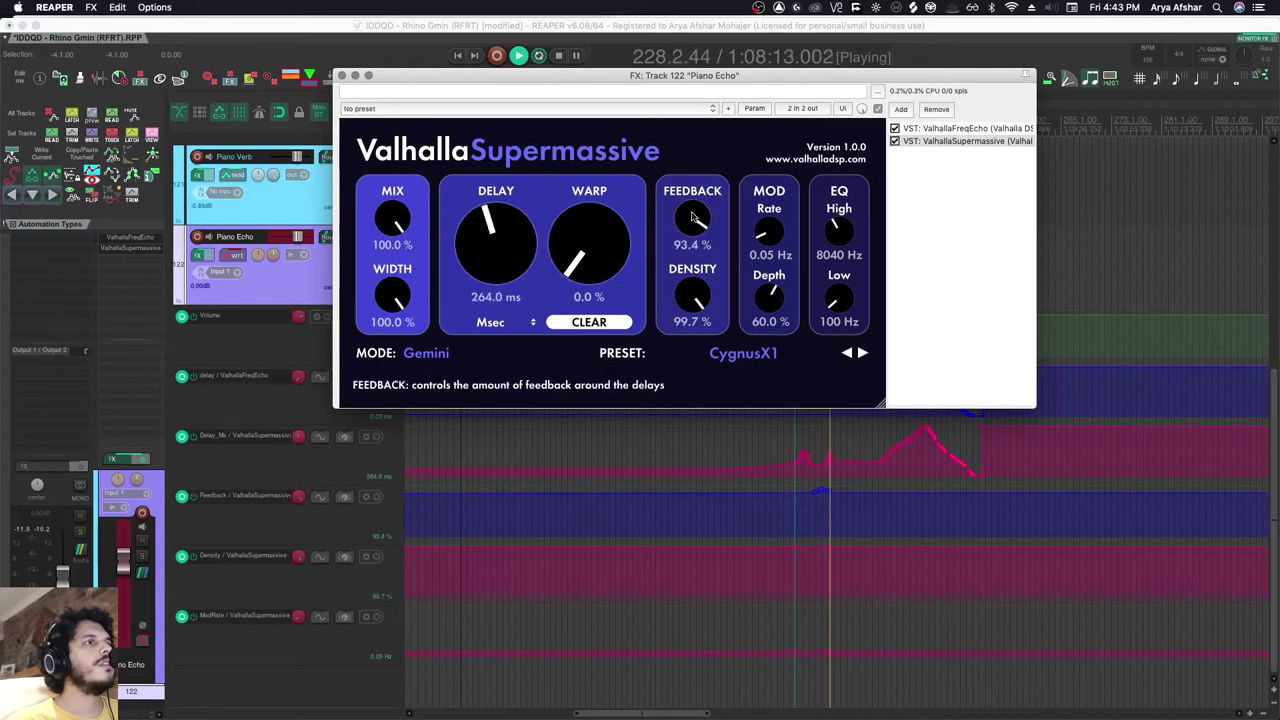
mouse_move(692, 218)
left_mouse_down()
mouse_move(688, 238)
mouse_move(660, 240)
mouse_move(694, 218)
left_mouse_up()
left_click_drag(506, 254, 503, 266)
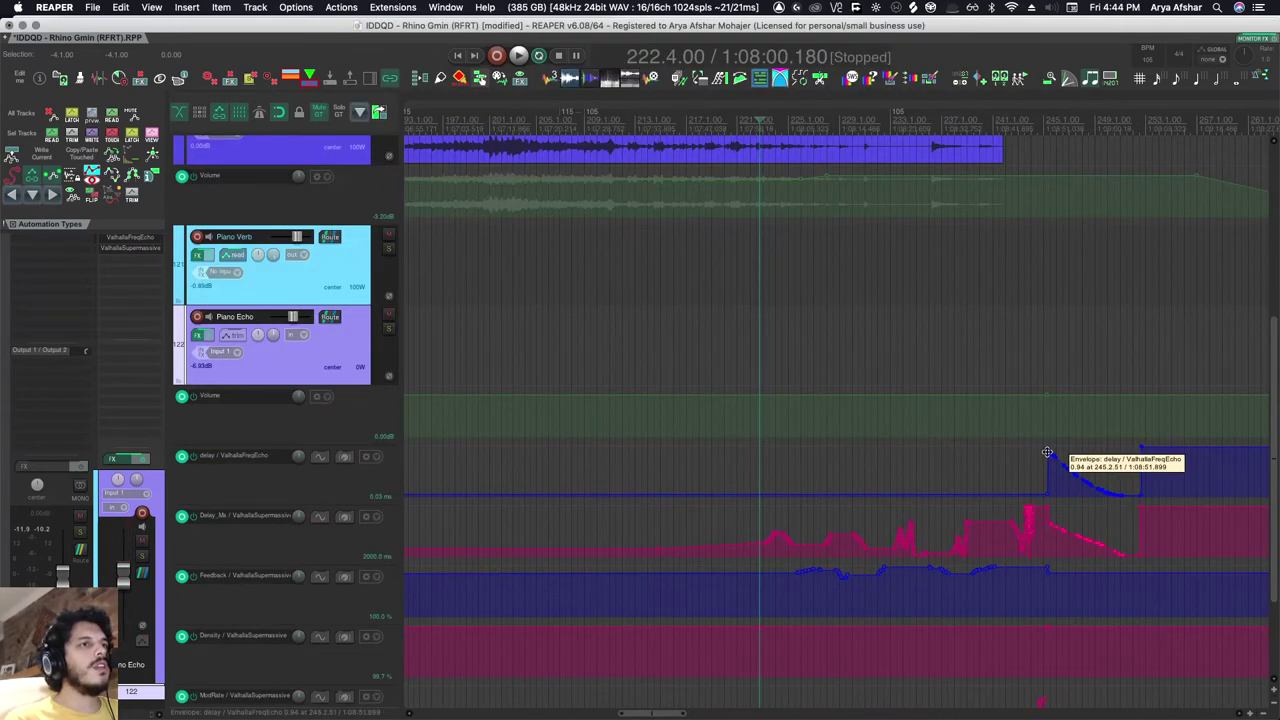
- Draw a curve in Piano Echo's ValhallaFreqEcho delay envelope, rising towards the peak near bar 245
scroll(934, 517, "down", 5)
scroll(934, 517, "up", 6)
mouse_move(1047, 476)
left_mouse_down()
mouse_move(932, 516)
mouse_move(846, 517)
left_mouse_up()
scroll(1022, 543, "down", 1)
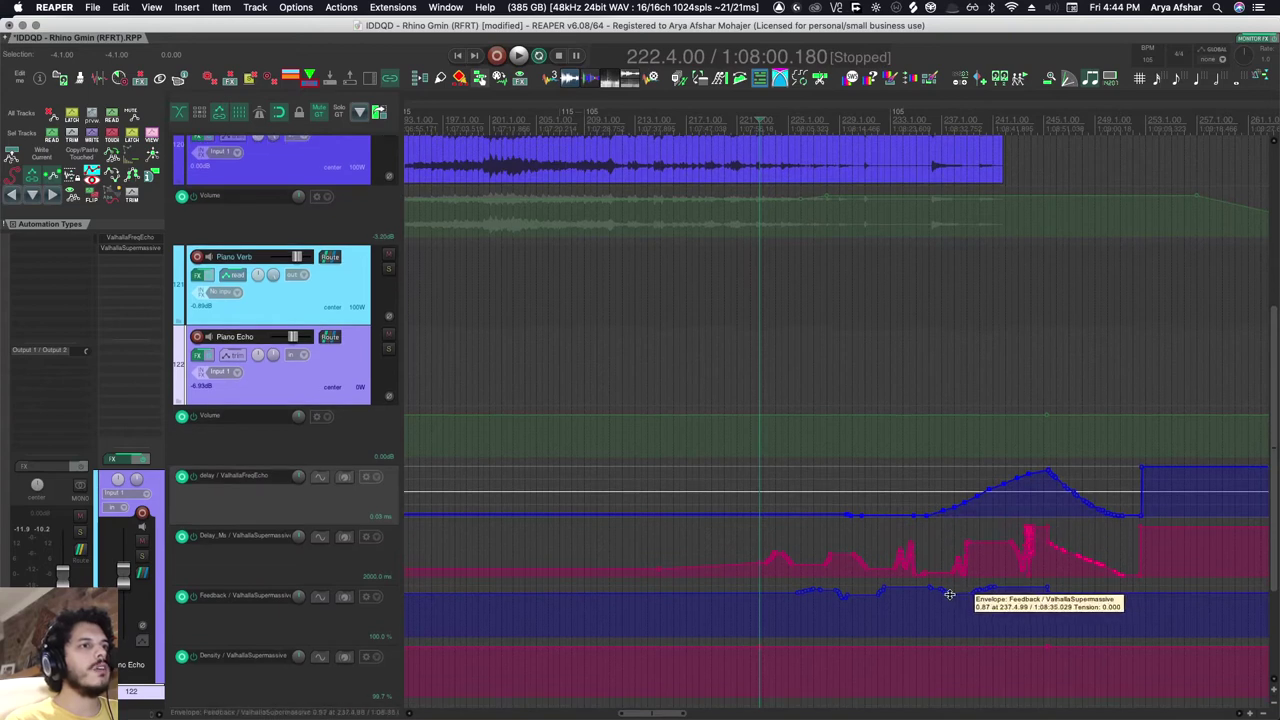
scroll(1024, 548, "up", 2)
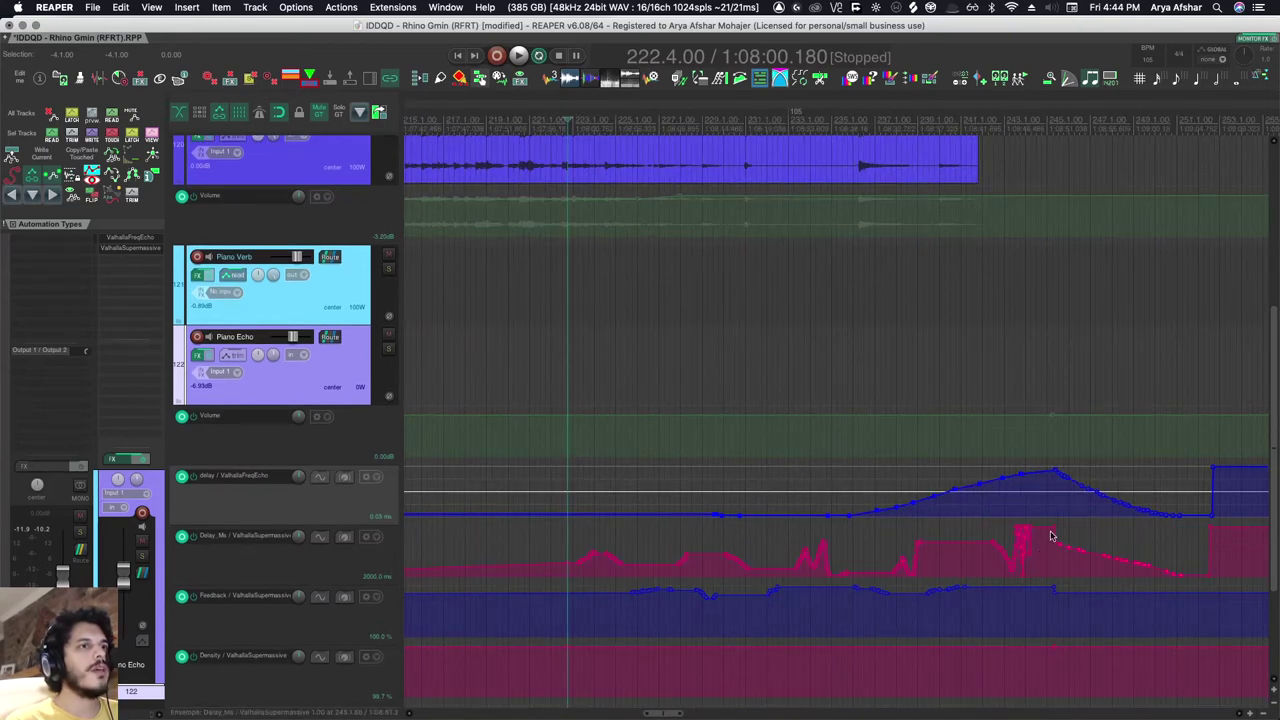
left_click(1055, 531)
- Play the piano section from bar 161 in trim mode and lower the Piano track's volume fader to about -12.5 dB
scroll(808, 545, "down", 10)
scroll(800, 541, "up", 5)
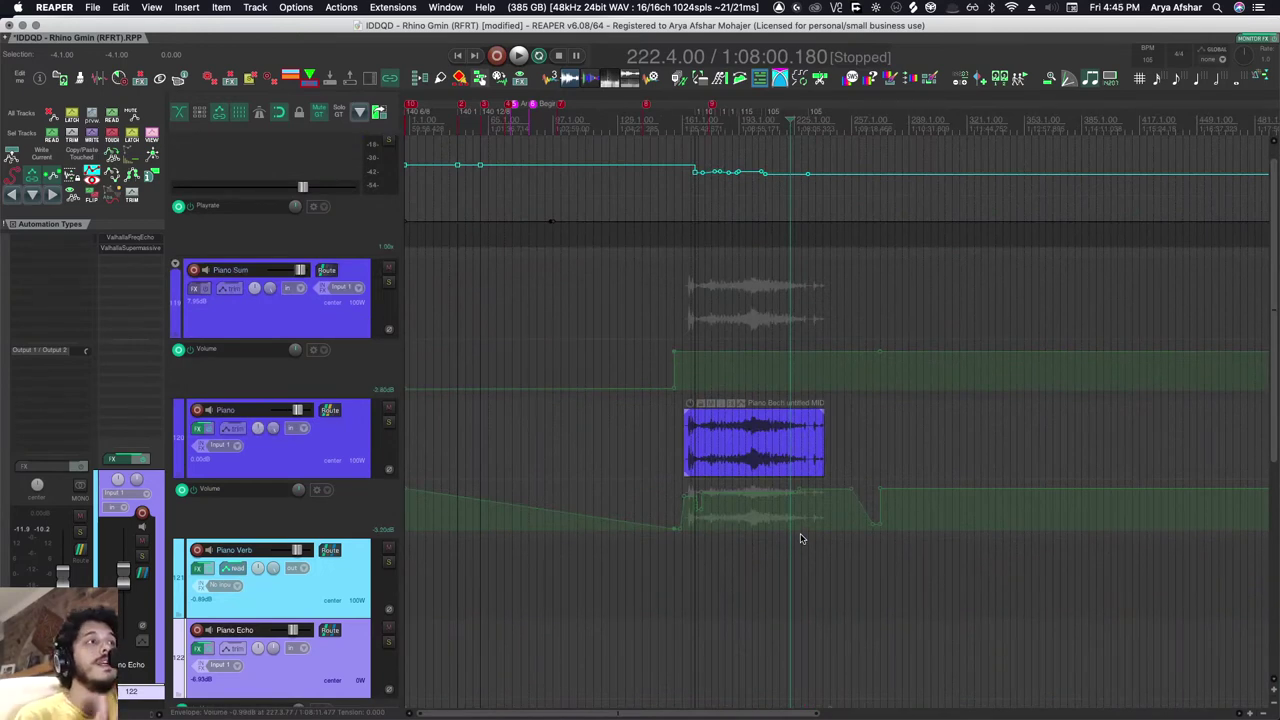
scroll(803, 536, "up", 1)
scroll(711, 450, "up", 5)
scroll(597, 360, "down", 2)
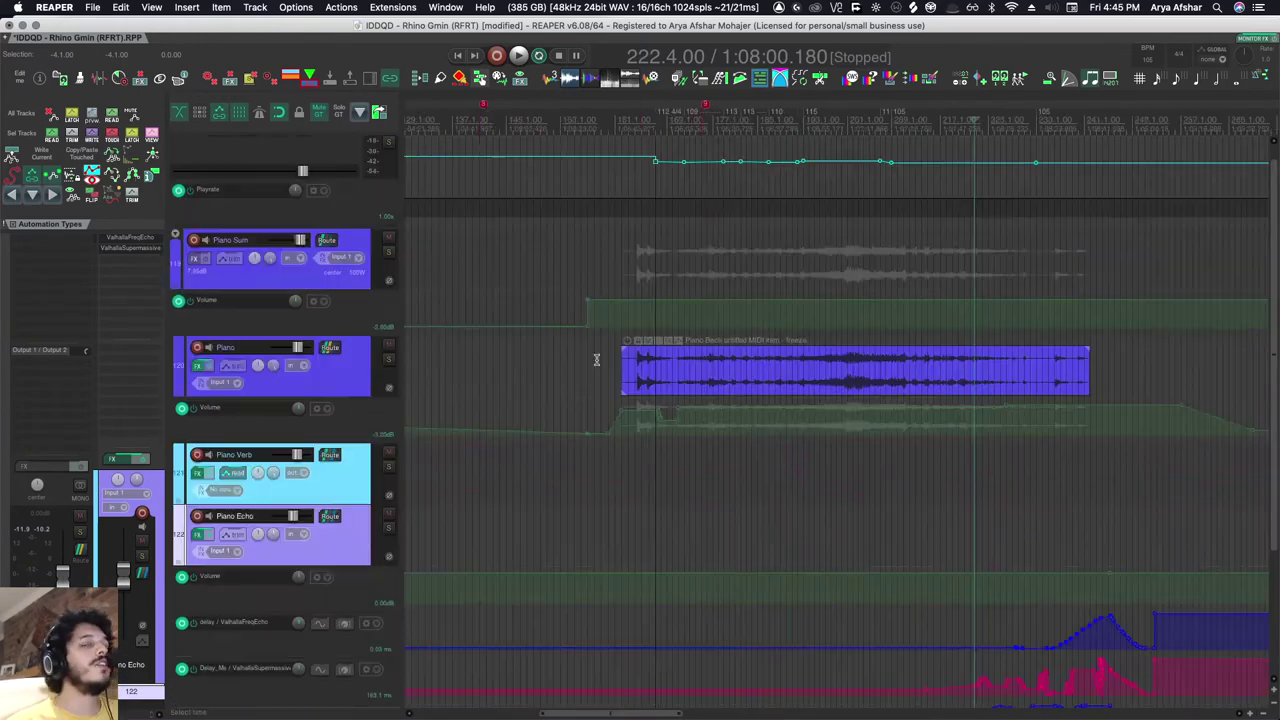
left_click(613, 458)
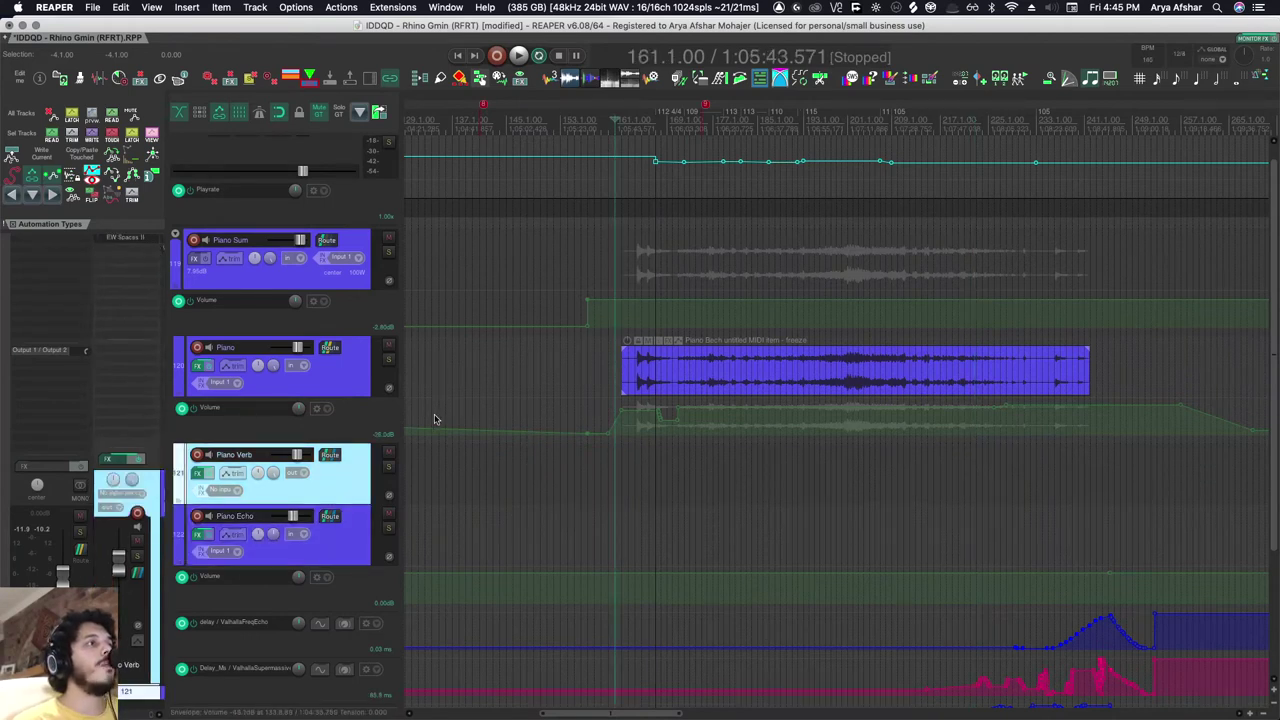
key("space")
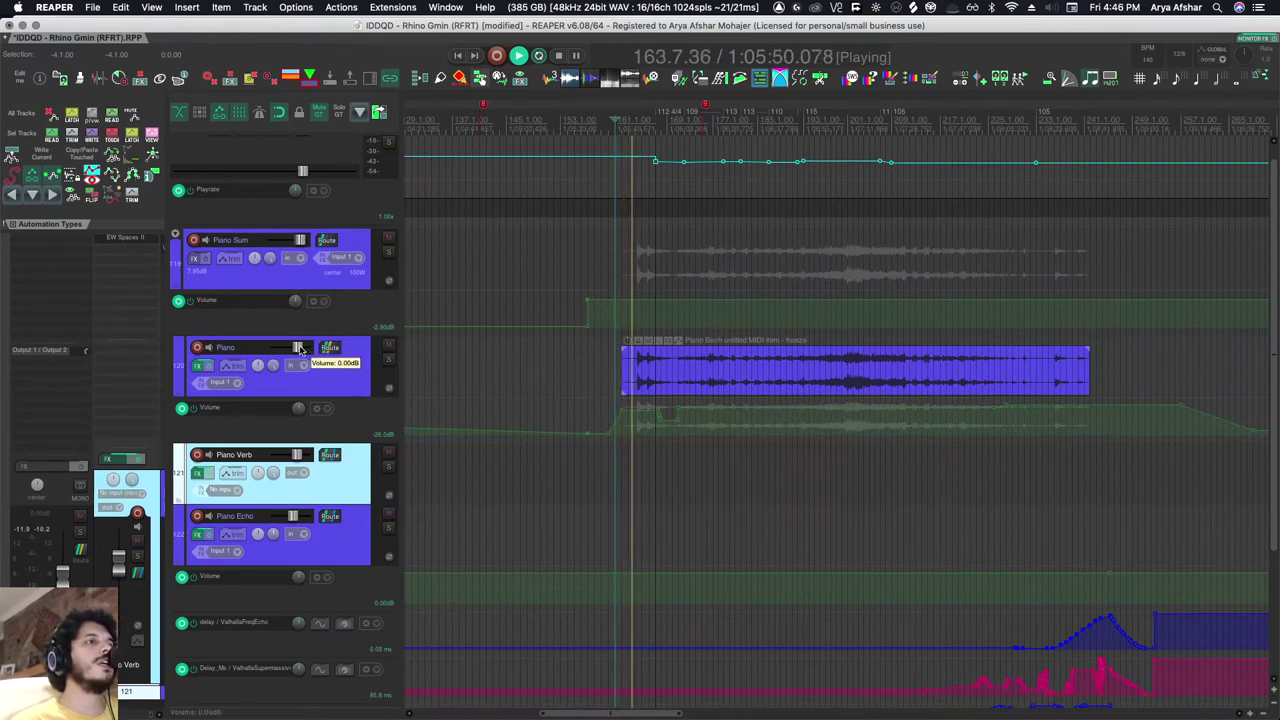
scroll(680, 466, "up", 5)
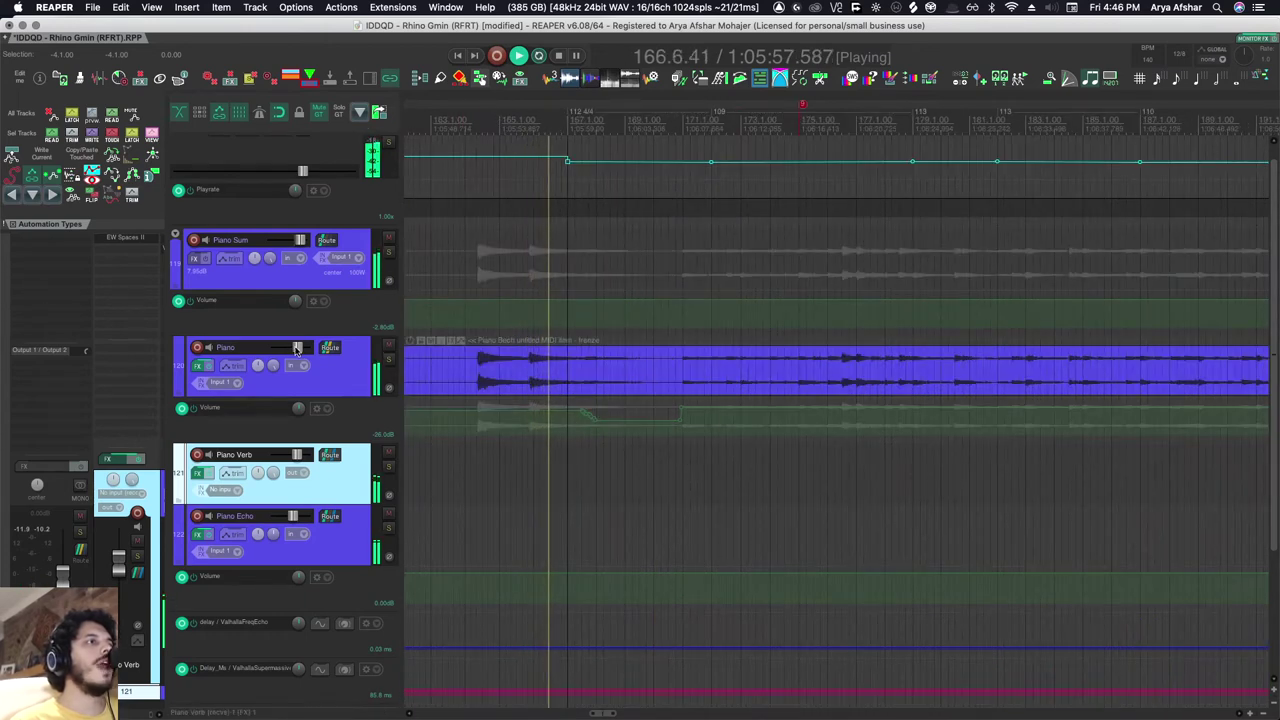
left_click_drag(295, 348, 290, 352)
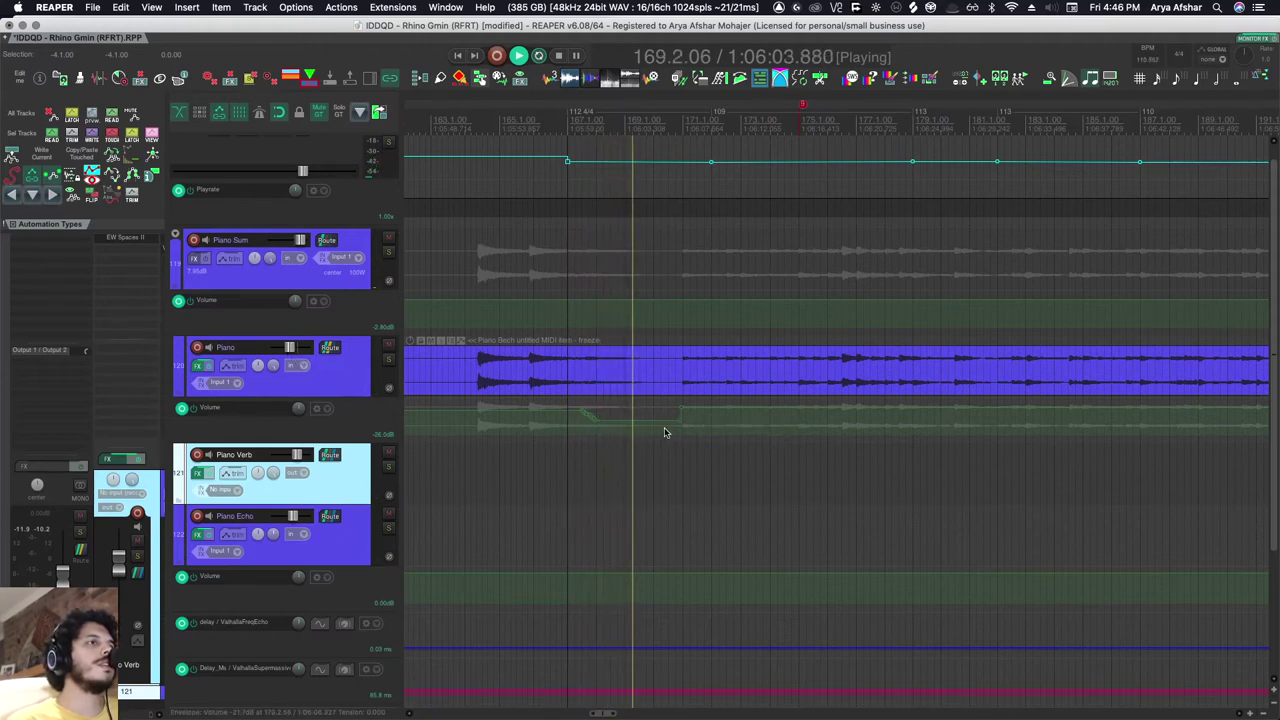
mouse_move(291, 347)
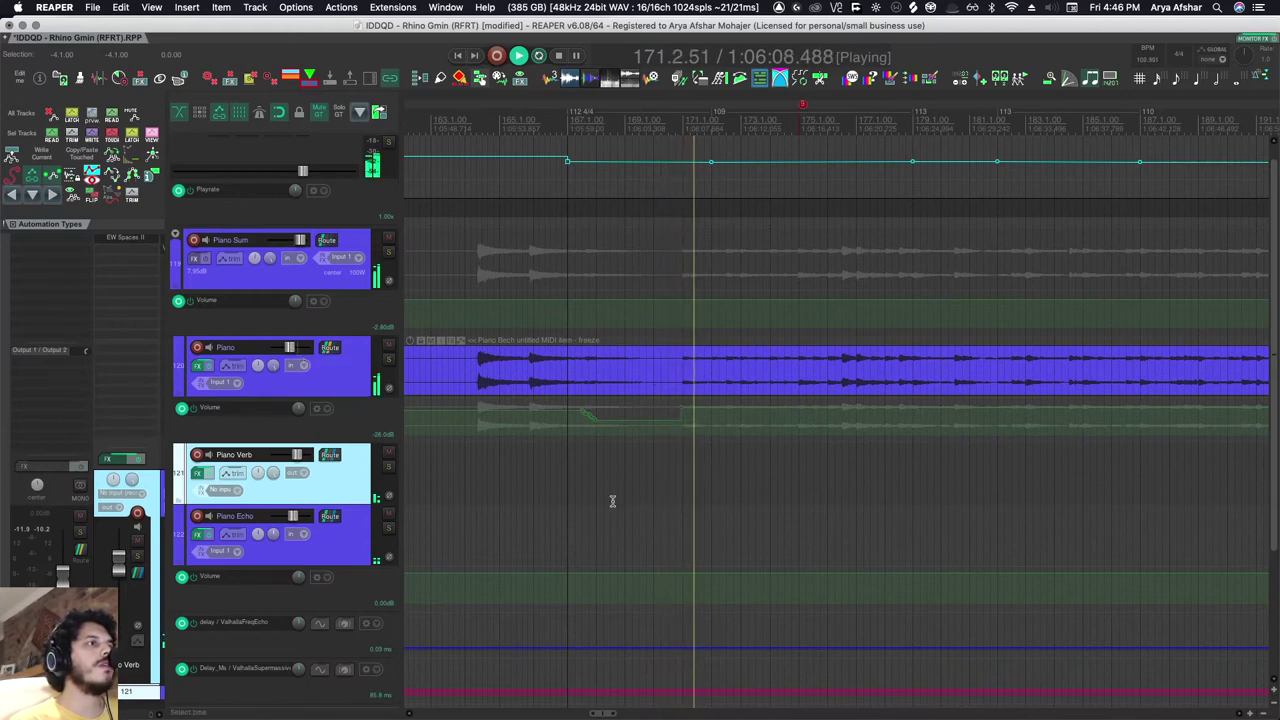
key("space")
- Show the Trim Volume envelope of the Piano track
left_click(351, 387)
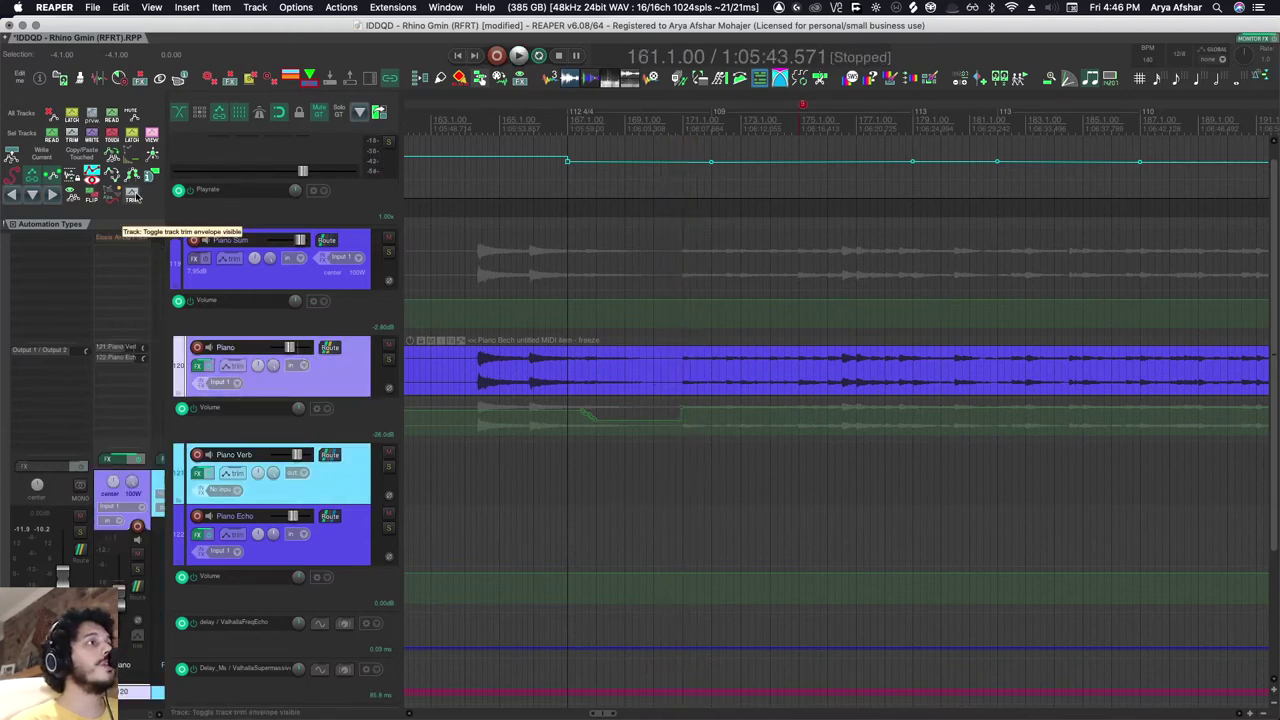
left_click(133, 196)
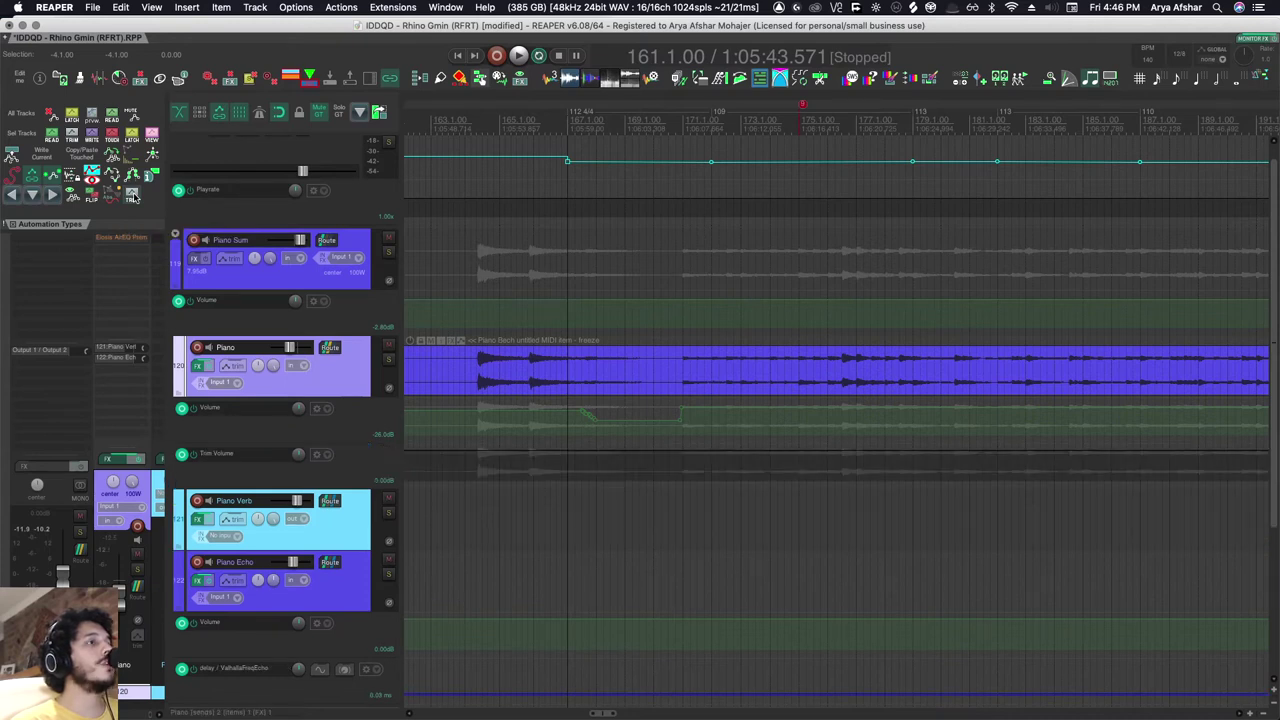
scroll(604, 479, "down", 3)
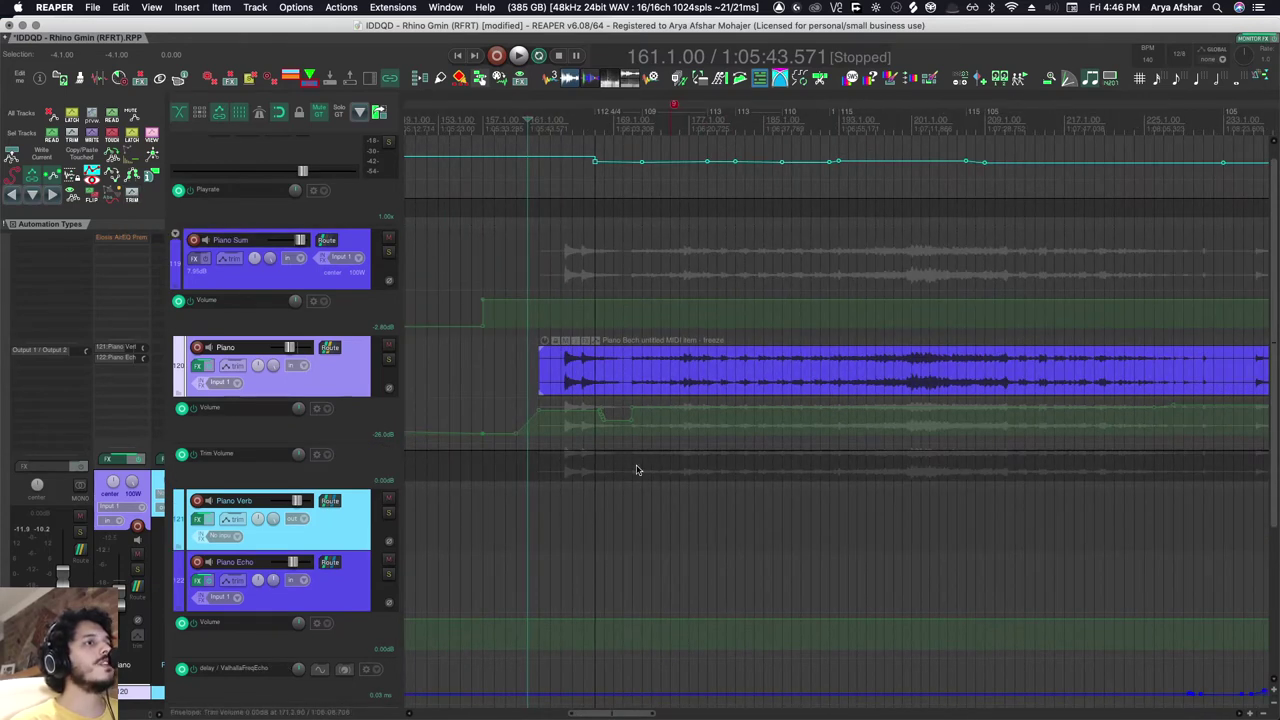
scroll(551, 410, "down", 2)
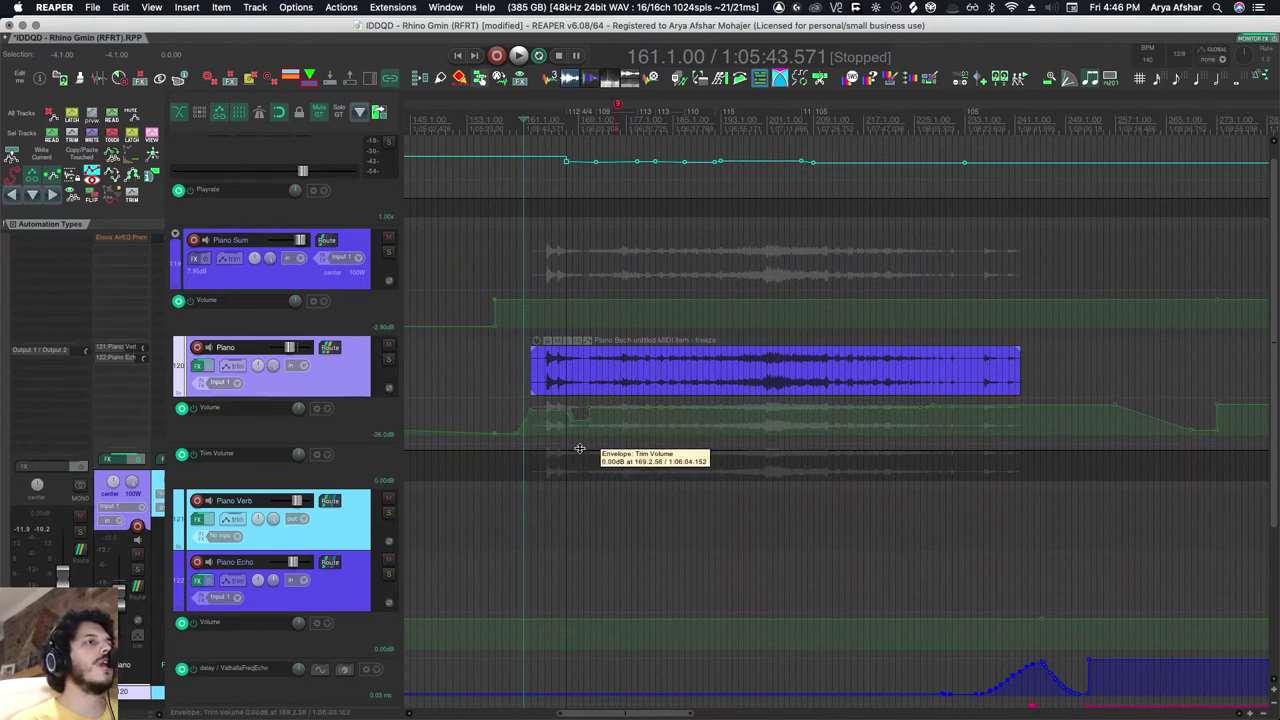
- Lower the Piano track's Trim Volume envelope between bars 160 and 243 and apply it to the volume envelope
left_click(519, 483)
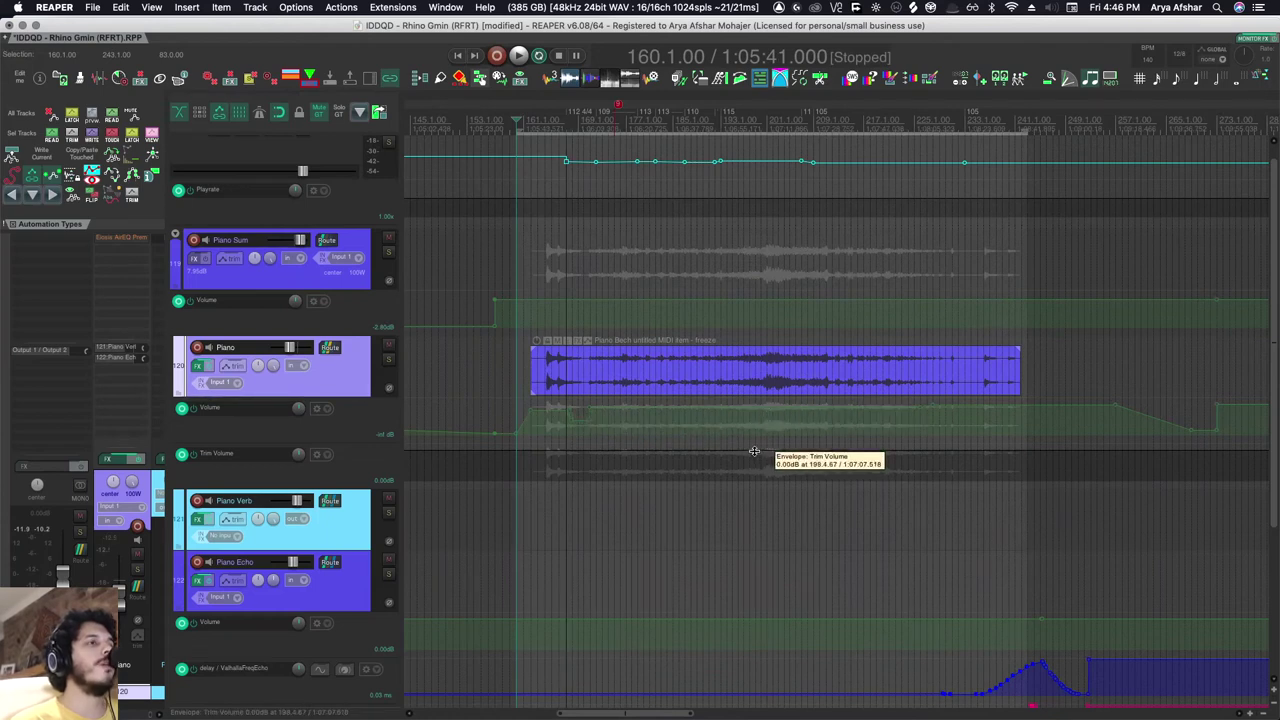
left_click_drag(754, 452, 752, 490)
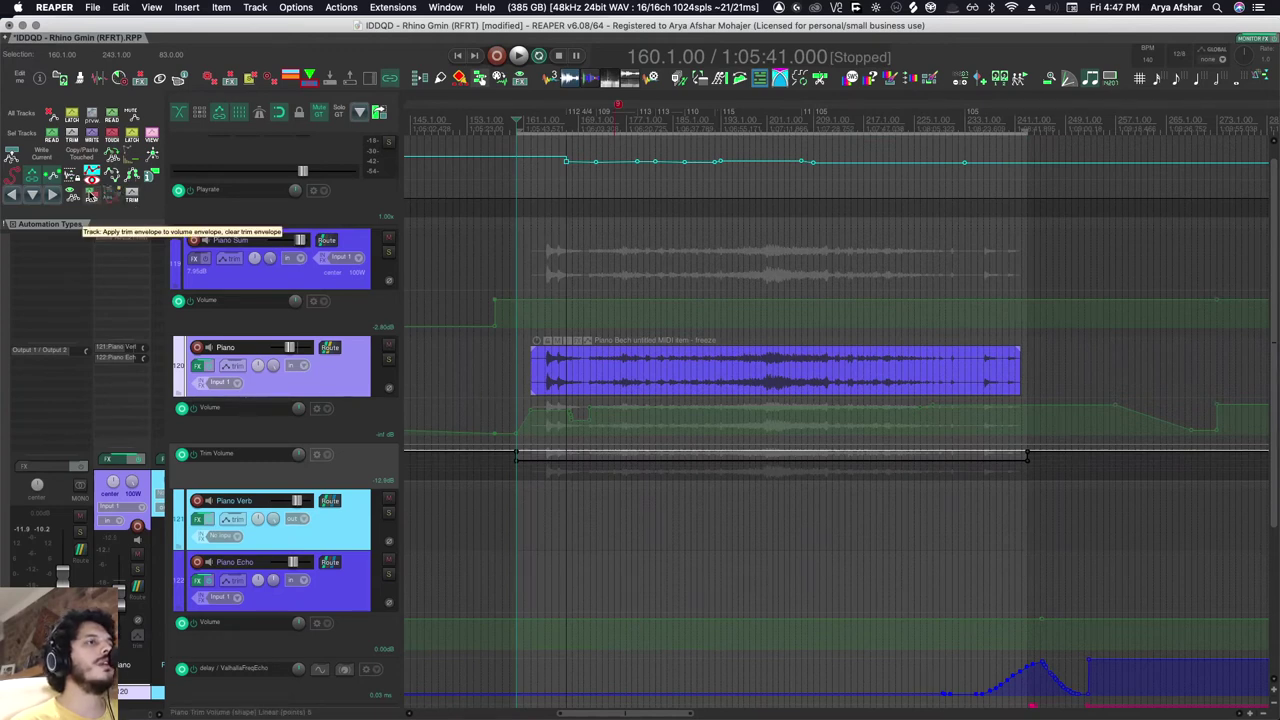
left_click(90, 196)
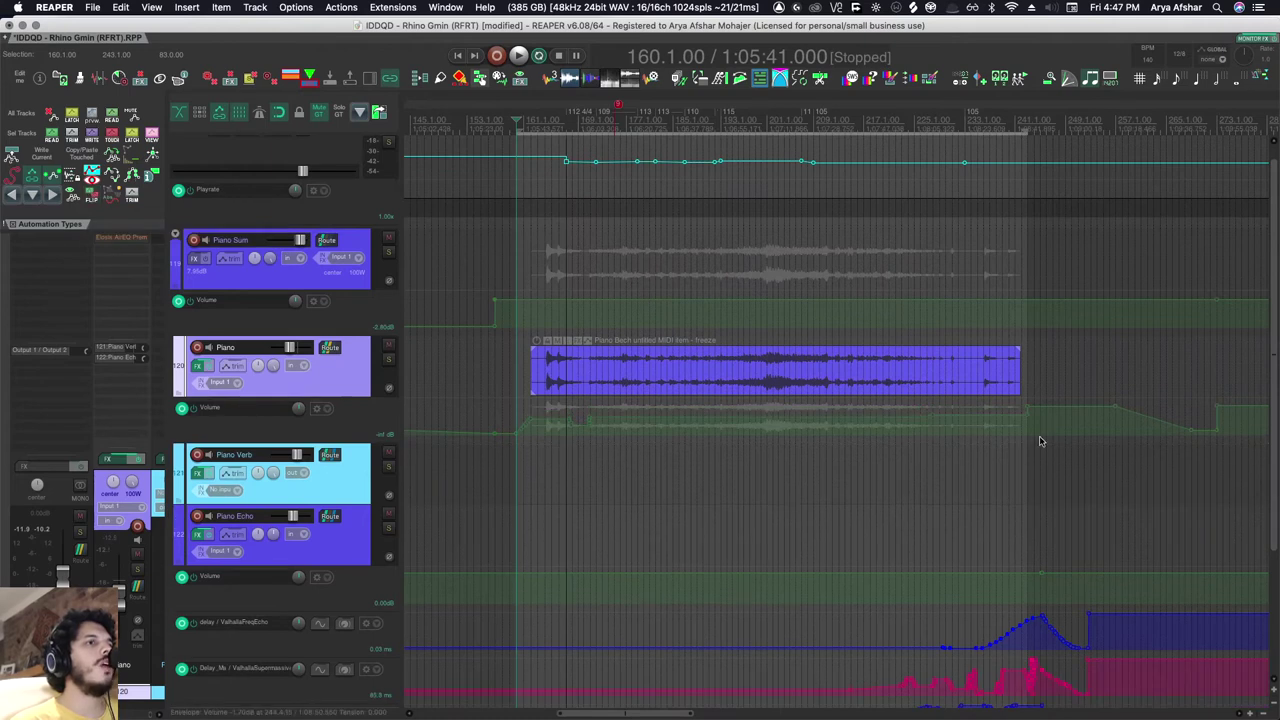
- Play from bar 160 and reset the Piano track's volume fader to its default
mouse_move(289, 348)
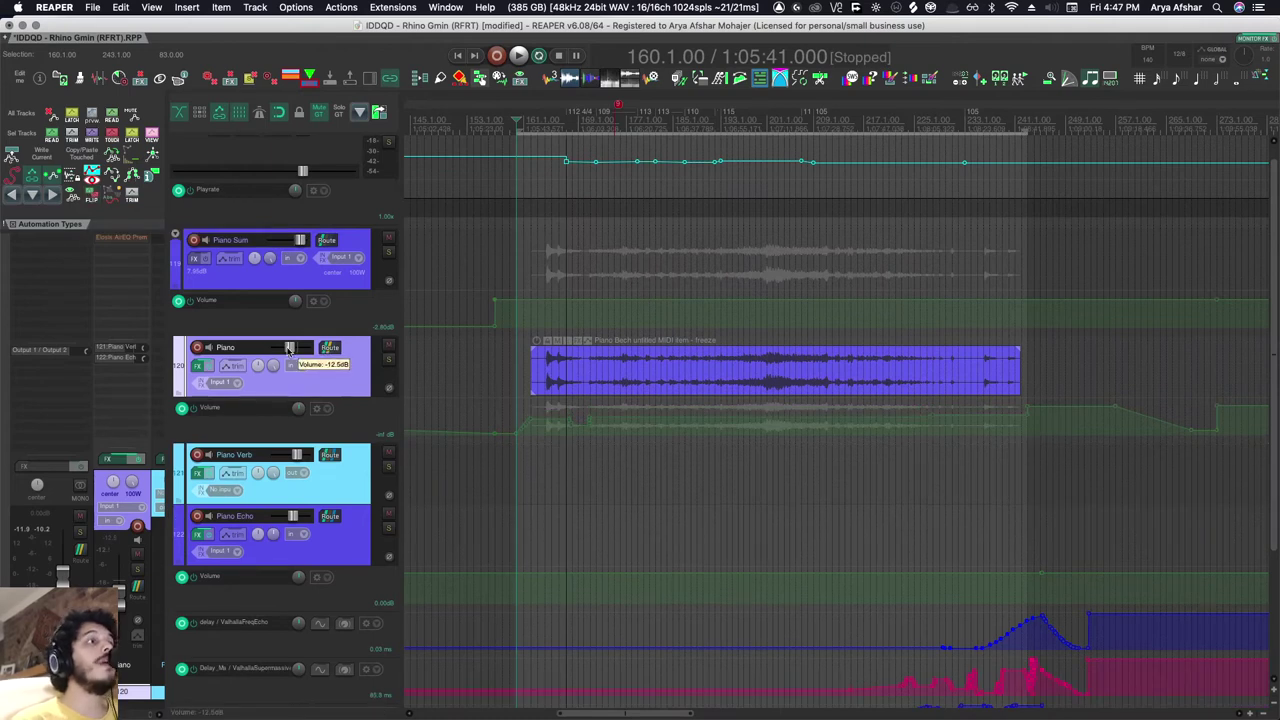
key("space")
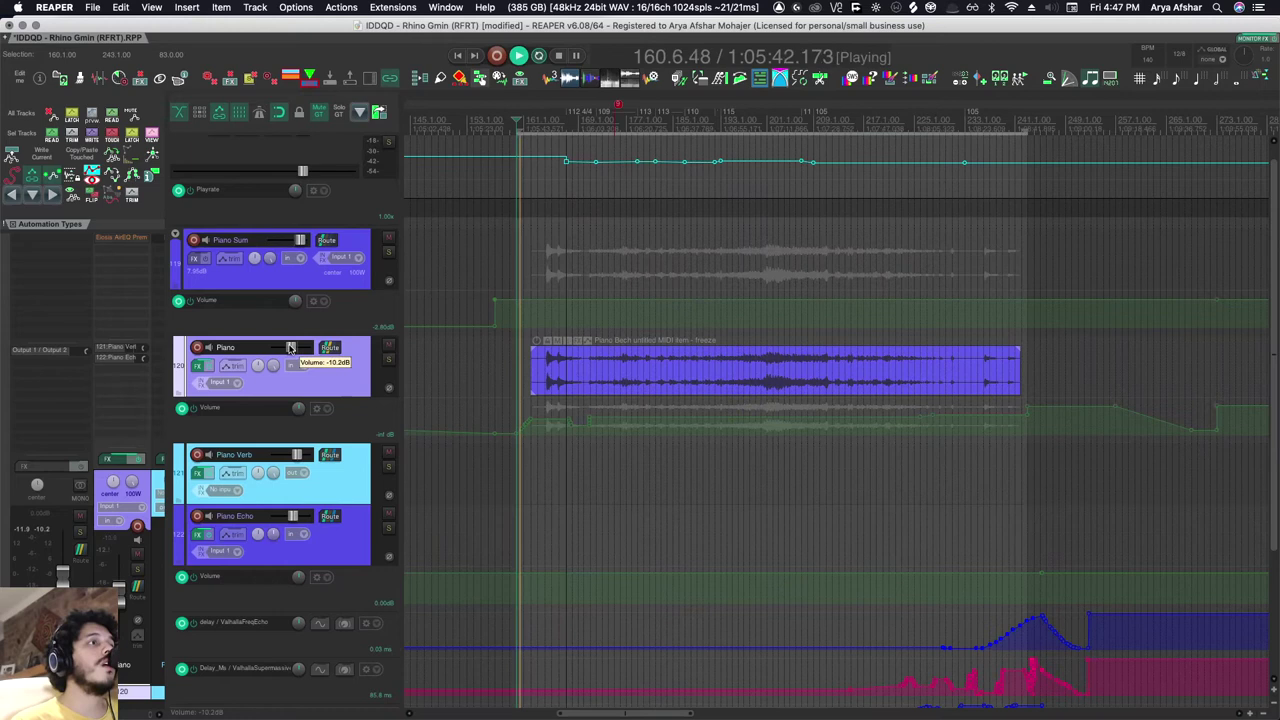
double_click(289, 348)
key("space")
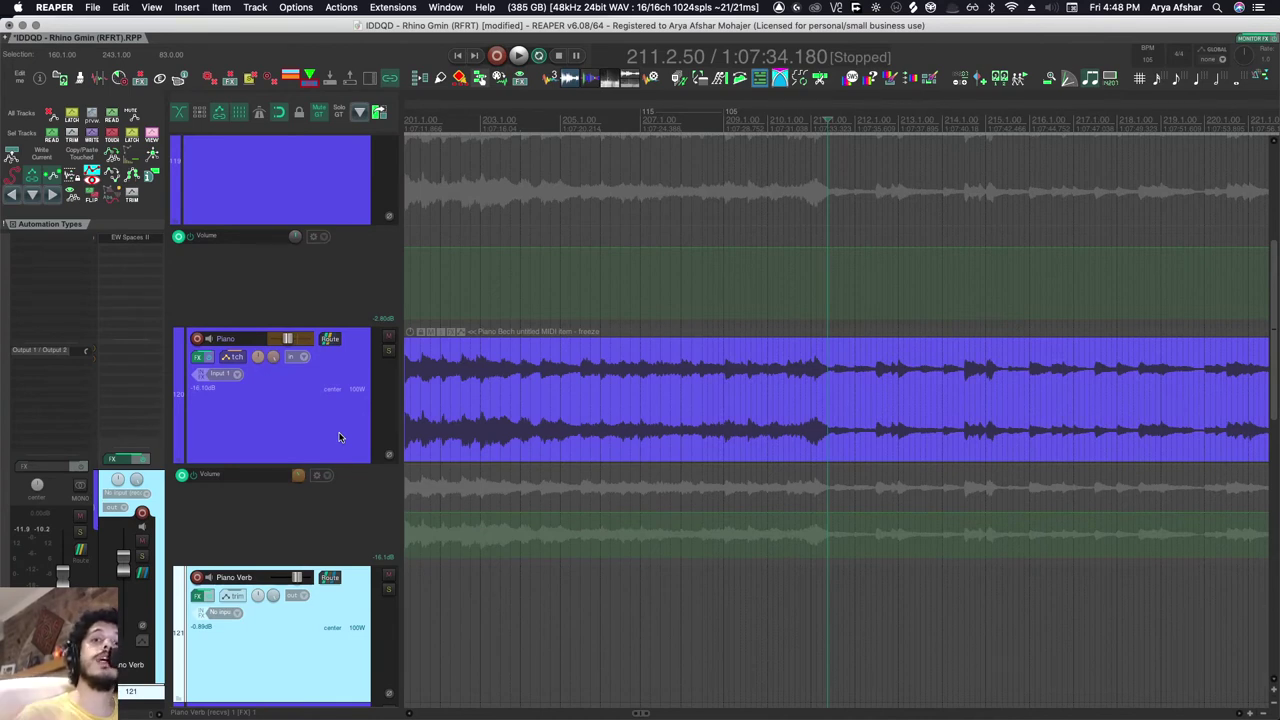
- Record several volume fader moves on the Piano track in Touch mode, playing from 211.2.50
key("space")
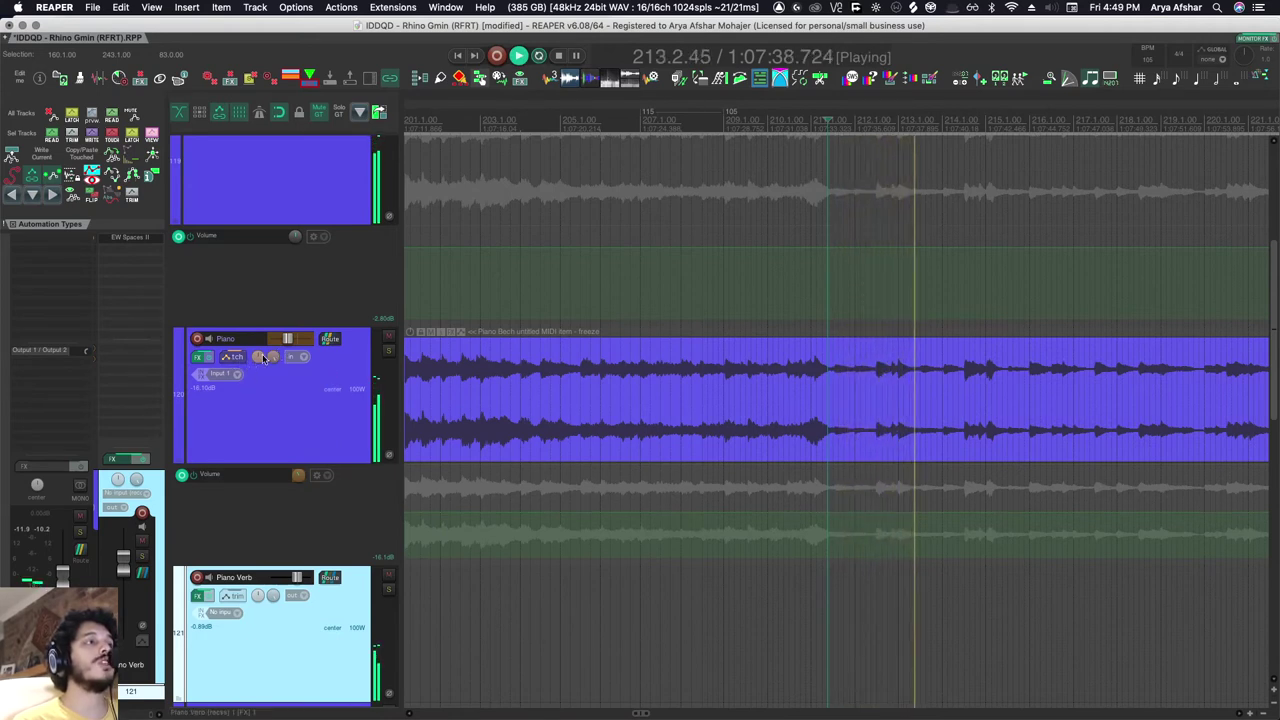
mouse_move(287, 342)
left_click_drag(287, 342, 280, 342)
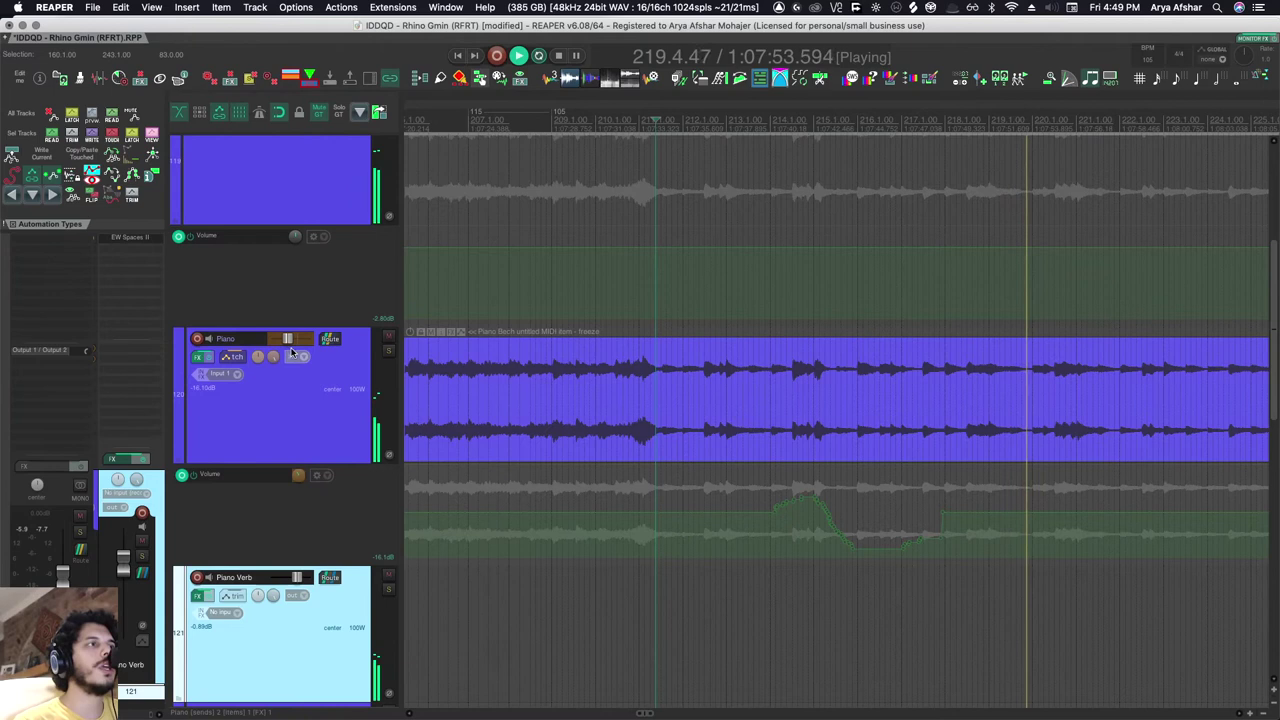
left_click_drag(287, 341, 270, 342)
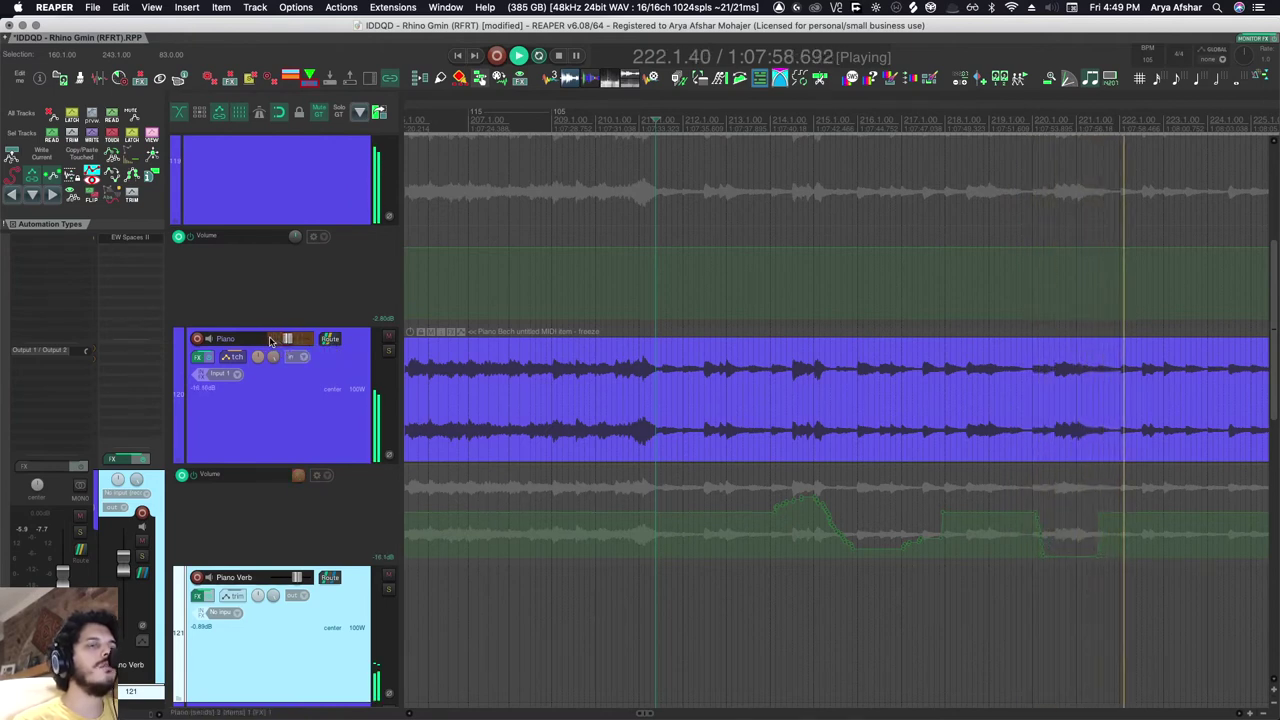
key("space")
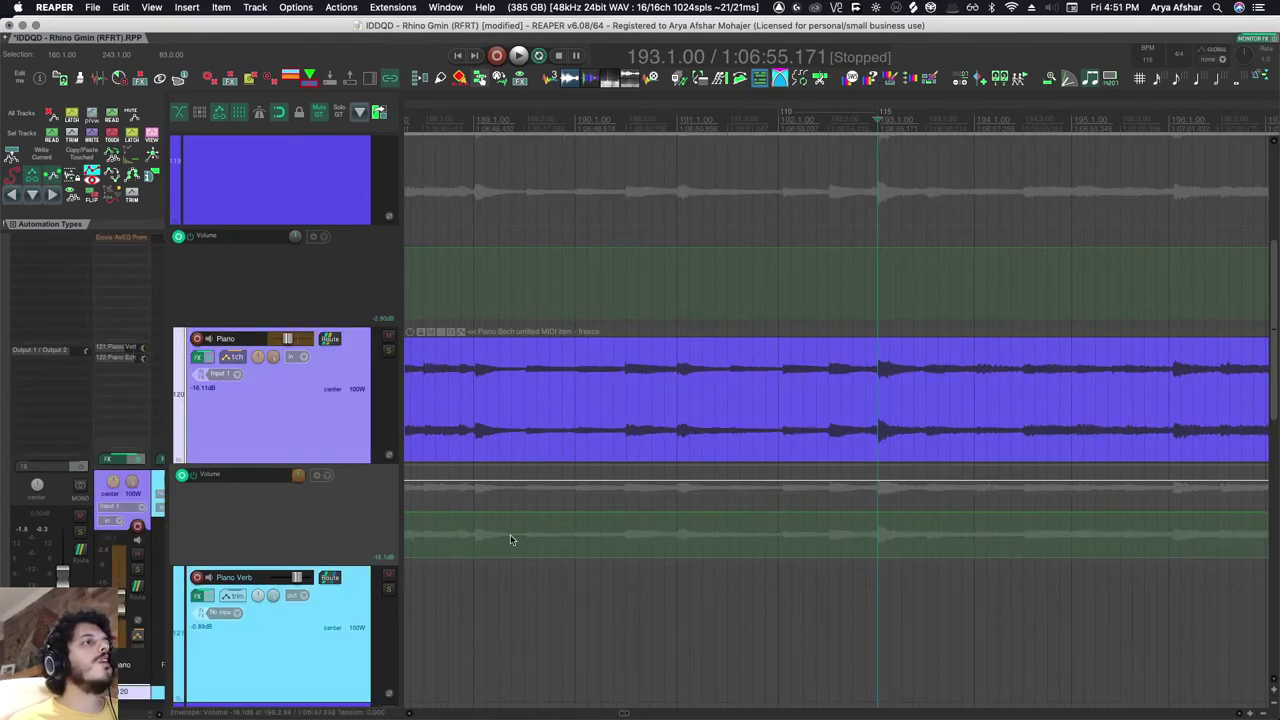
- Record volume fader moves on the Piano track in Touch mode, playing from 189.2.50
left_click(510, 538)
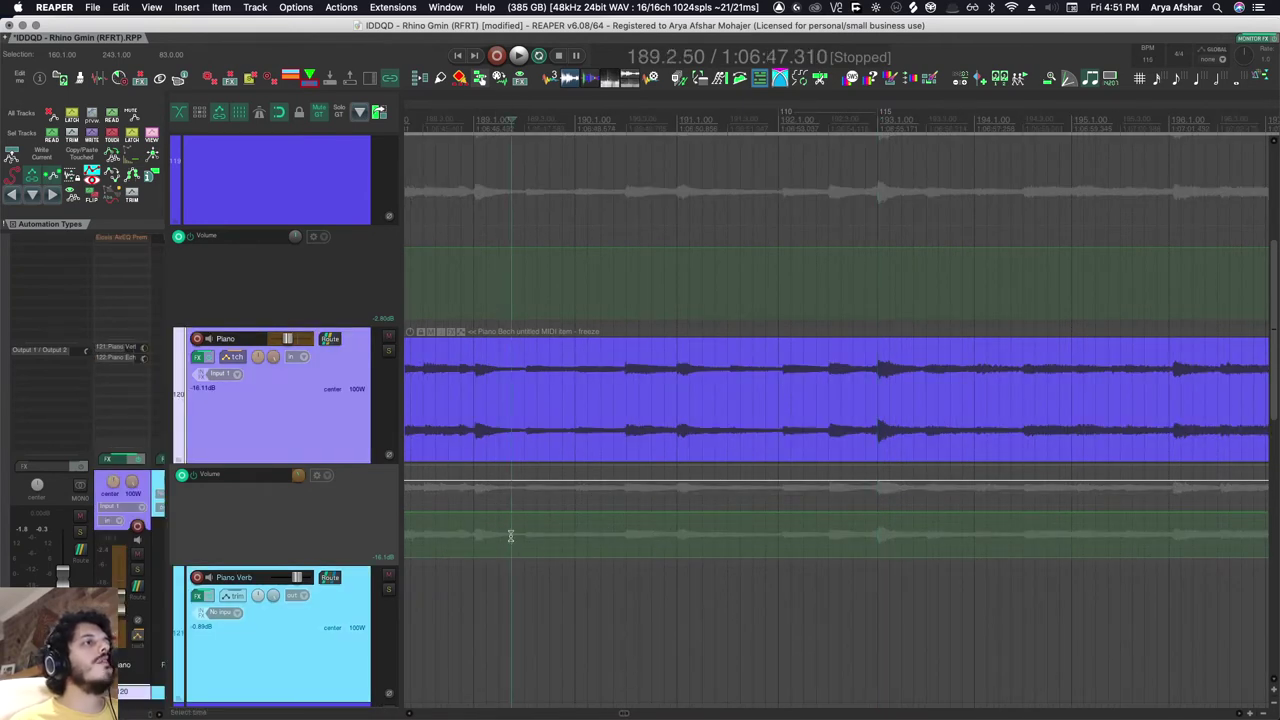
key("space")
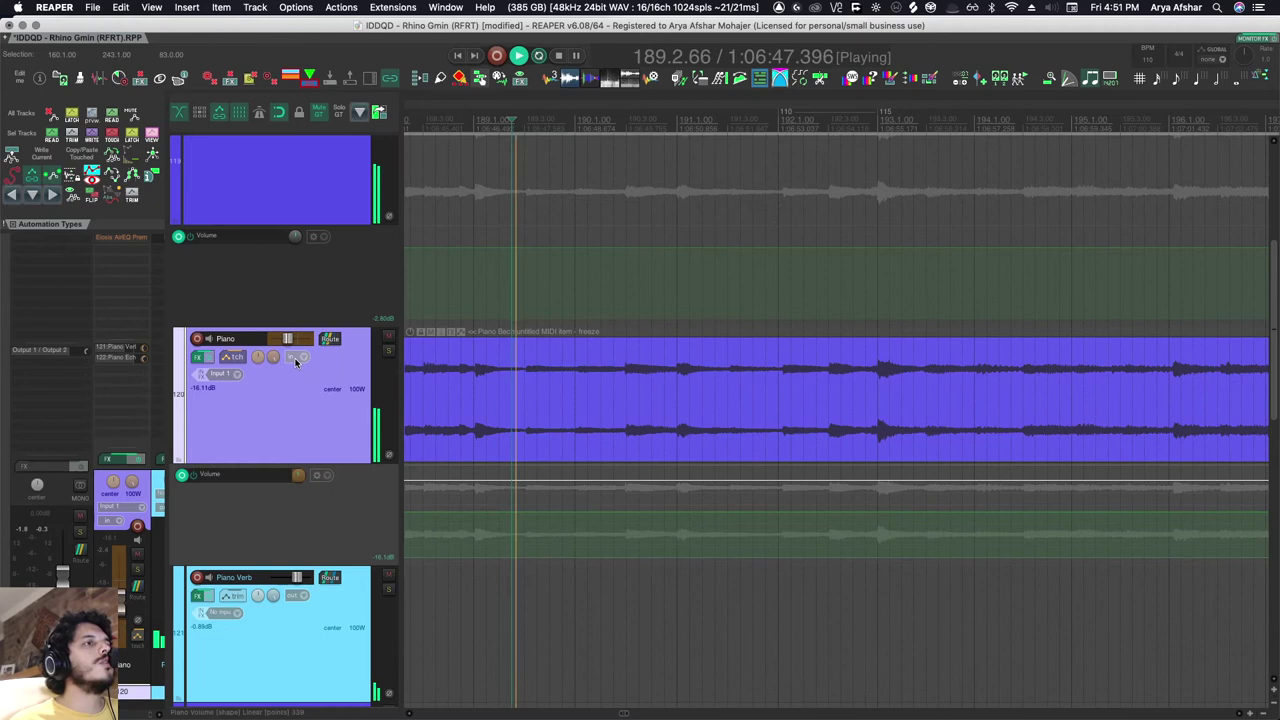
left_click_drag(290, 341, 289, 341)
key("space")
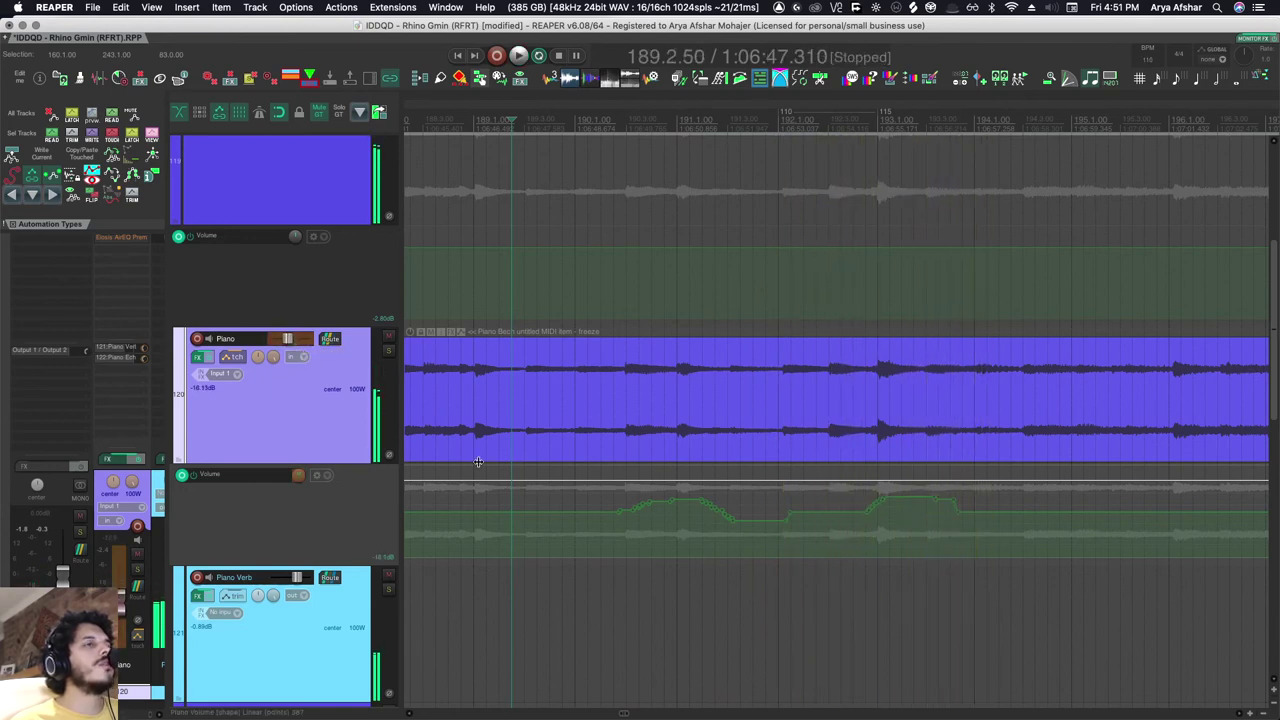
- Record a volume move to -6.77 dB and a pan move to 28%L on the Piano track in Latch mode, playing from 184.1.00
scroll(687, 546, "down", 10)
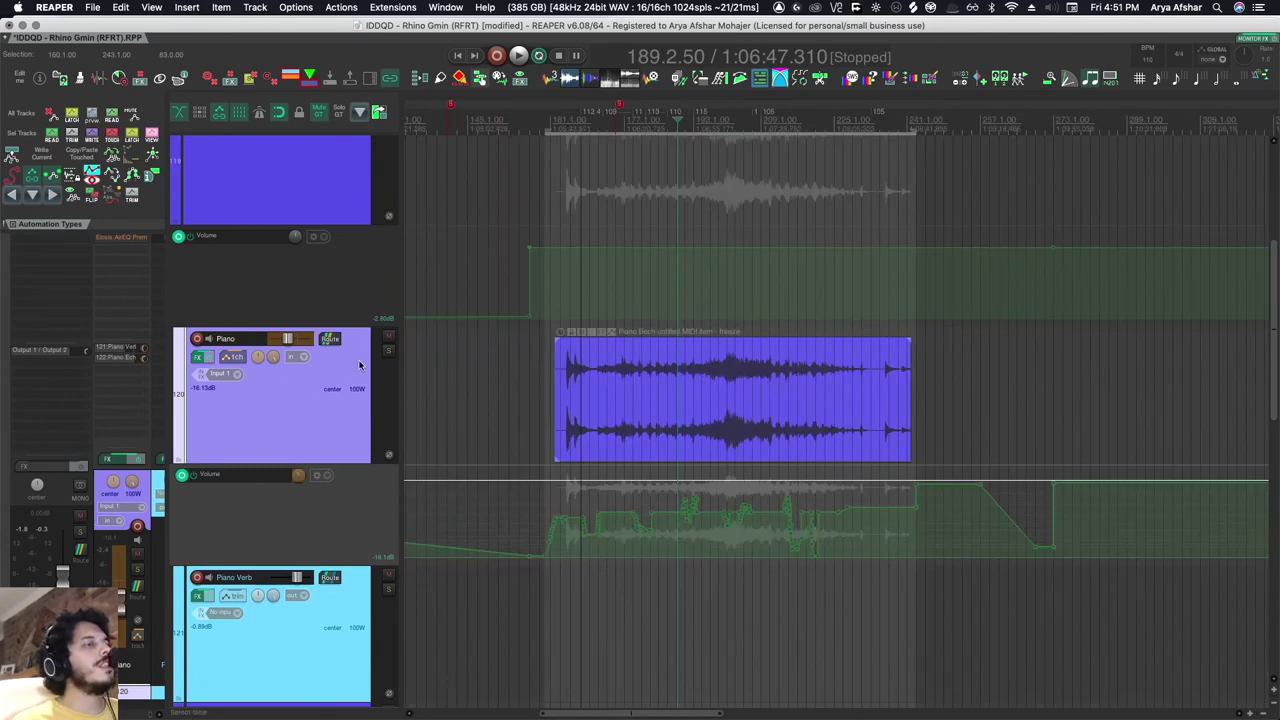
left_click(129, 139)
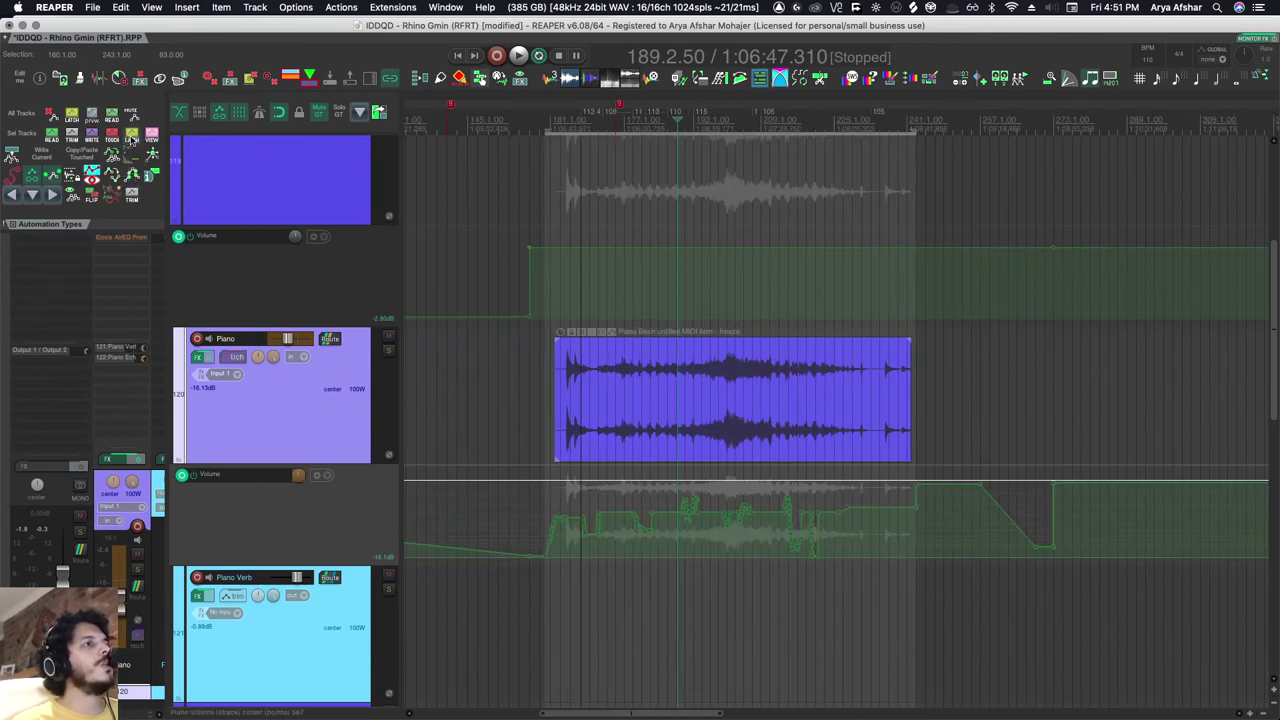
scroll(602, 549, "up", 10)
left_click(547, 572)
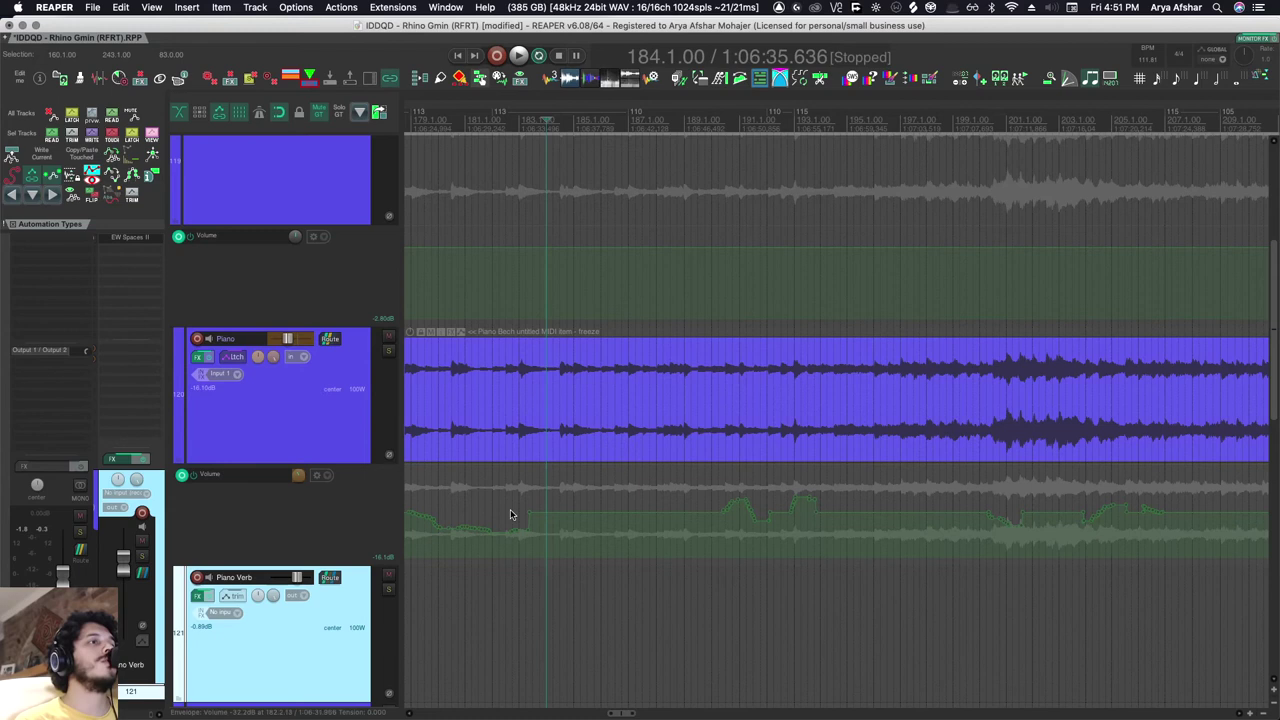
key("space")
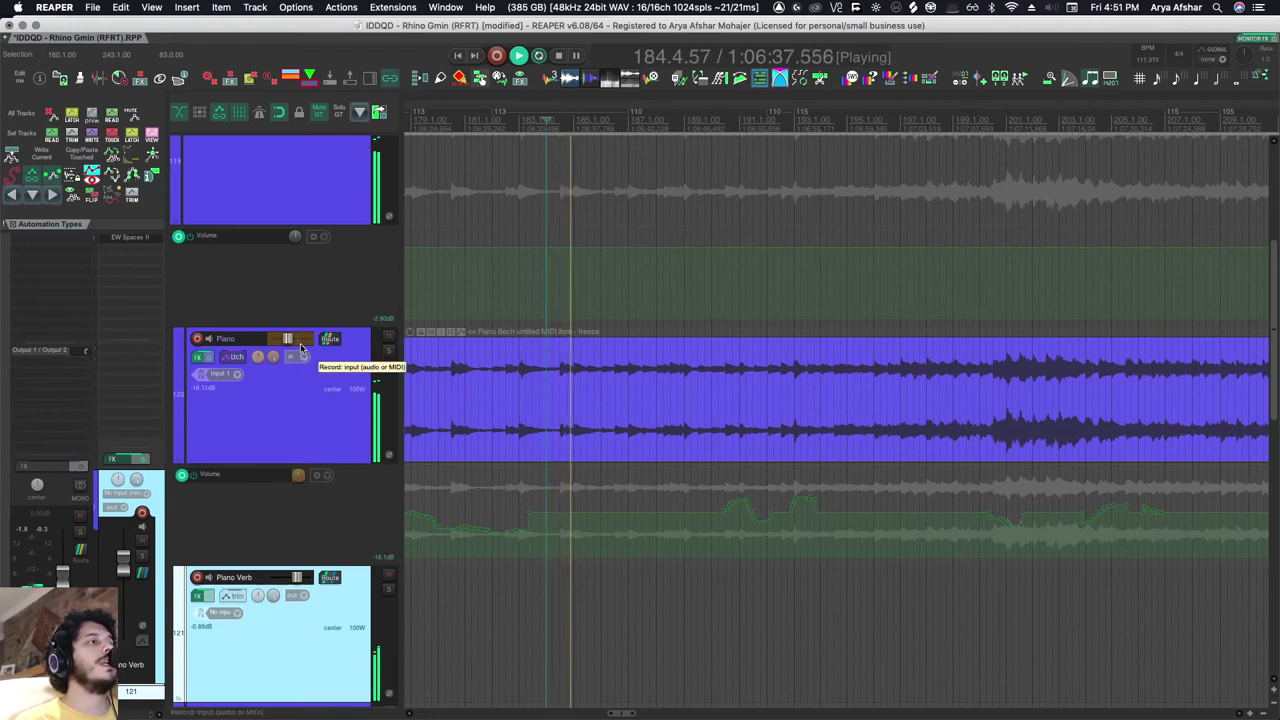
left_click_drag(288, 341, 294, 342)
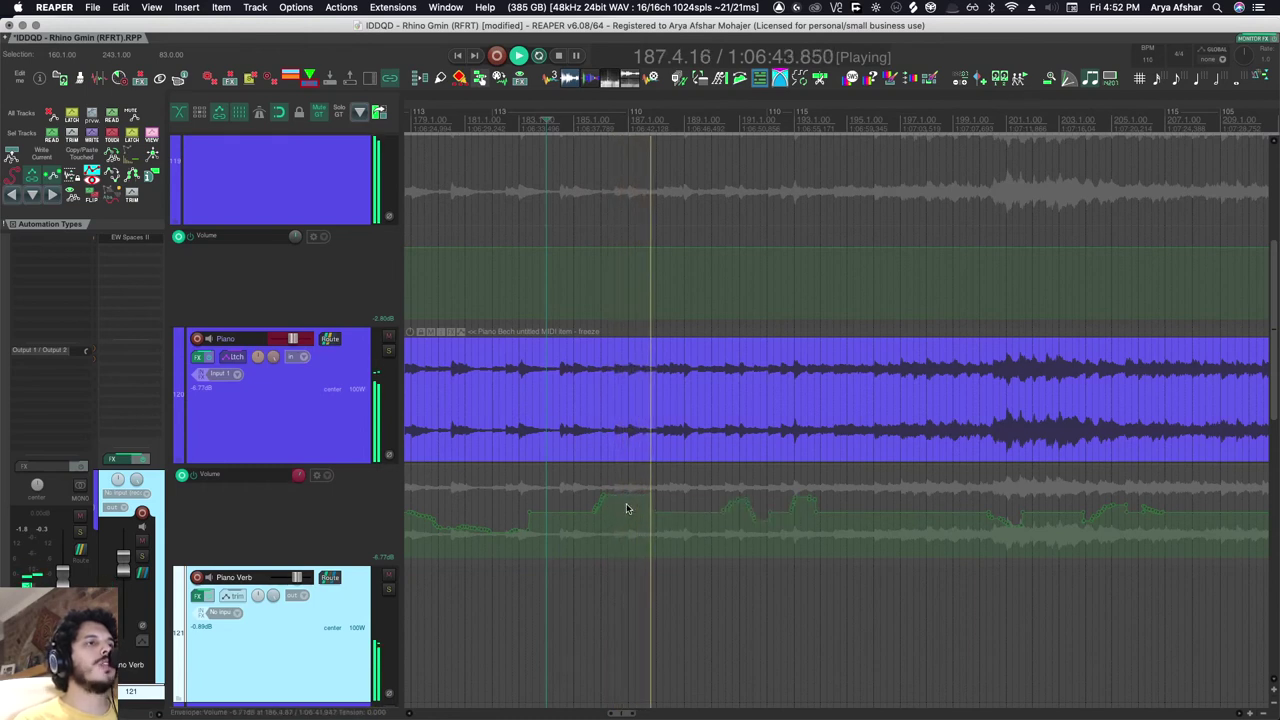
left_click_drag(273, 356, 273, 389)
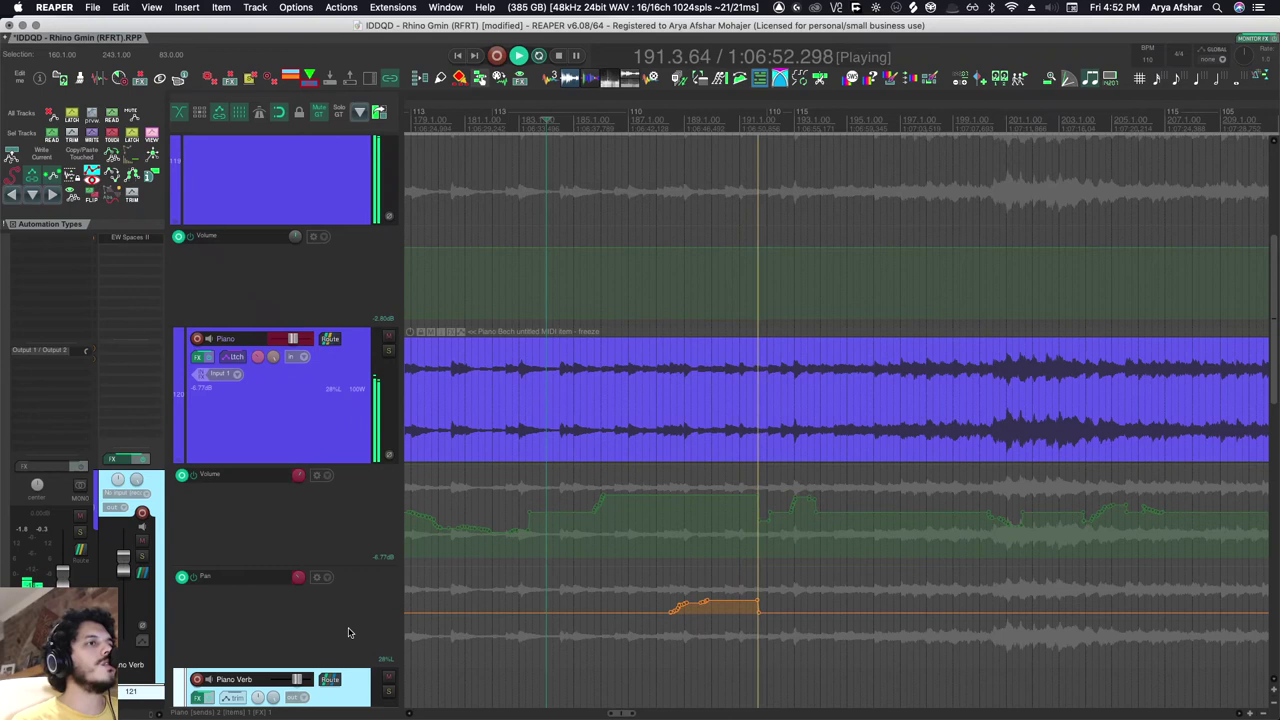
key("space")
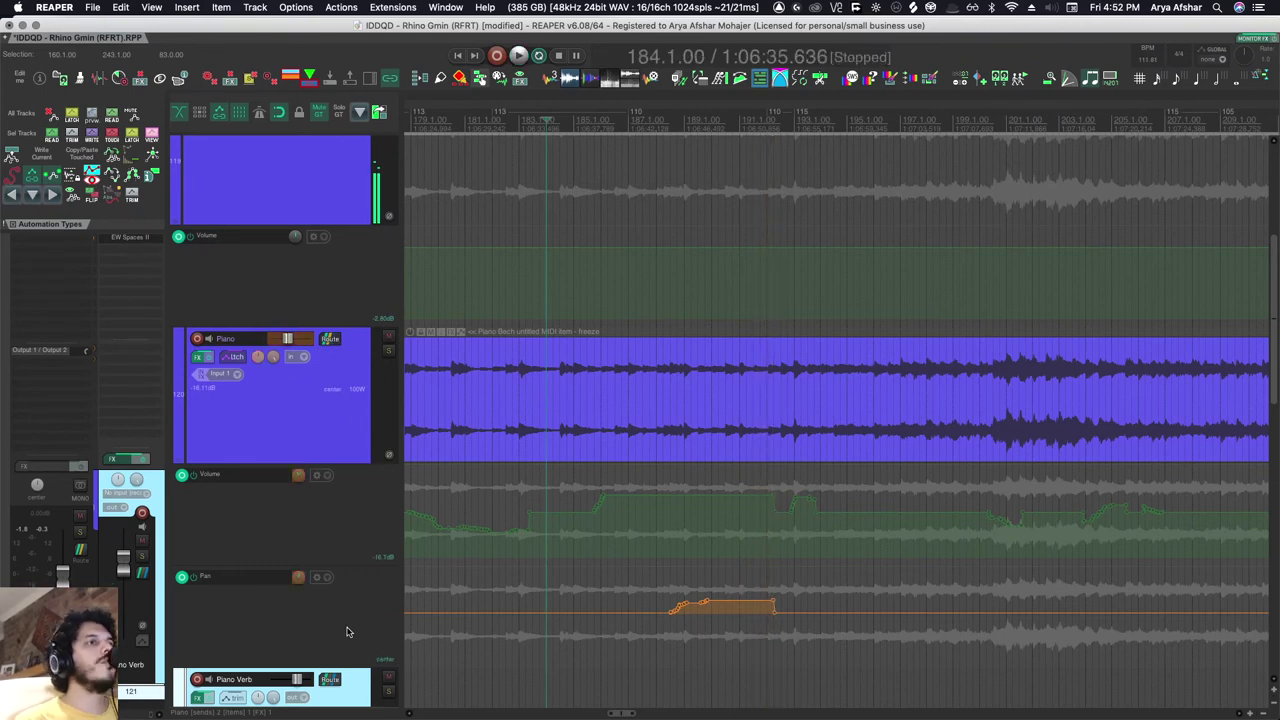
- Play from 190.3.00 and preview Piano volume fader moves in Latch Preview mode, lowering it to -inf dB and raising it again
scroll(521, 611, "down", 3)
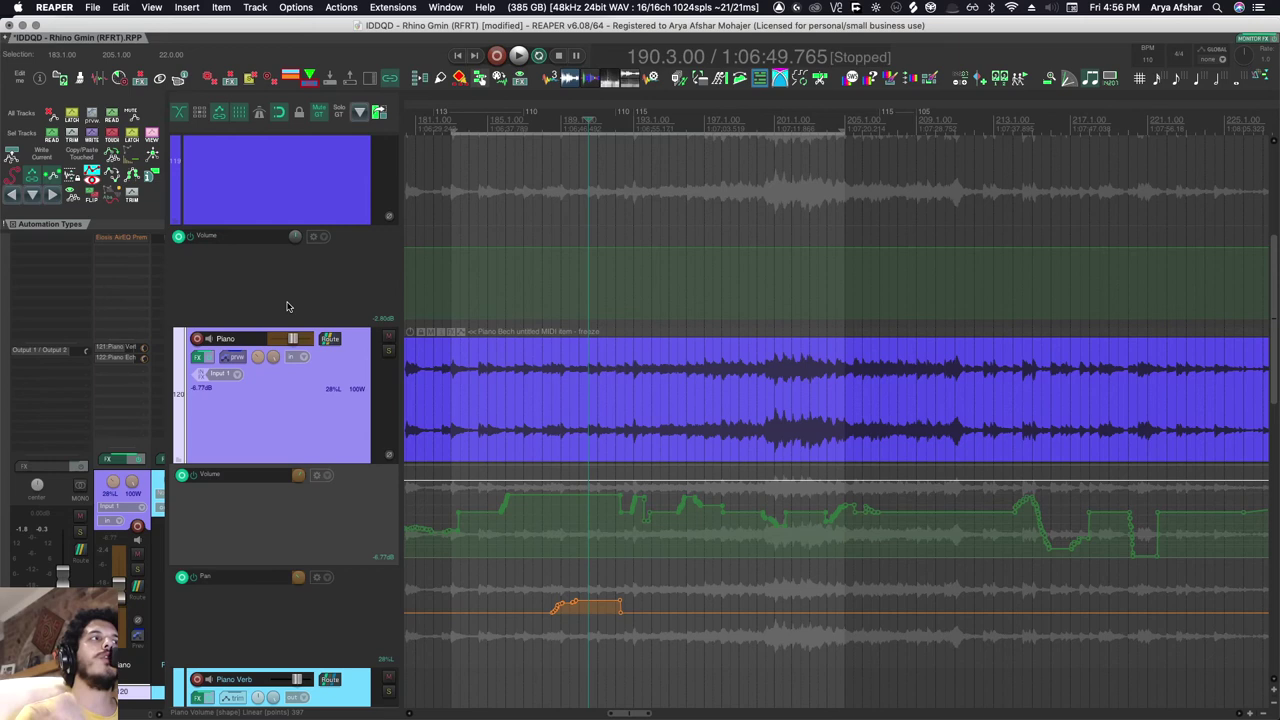
key("space")
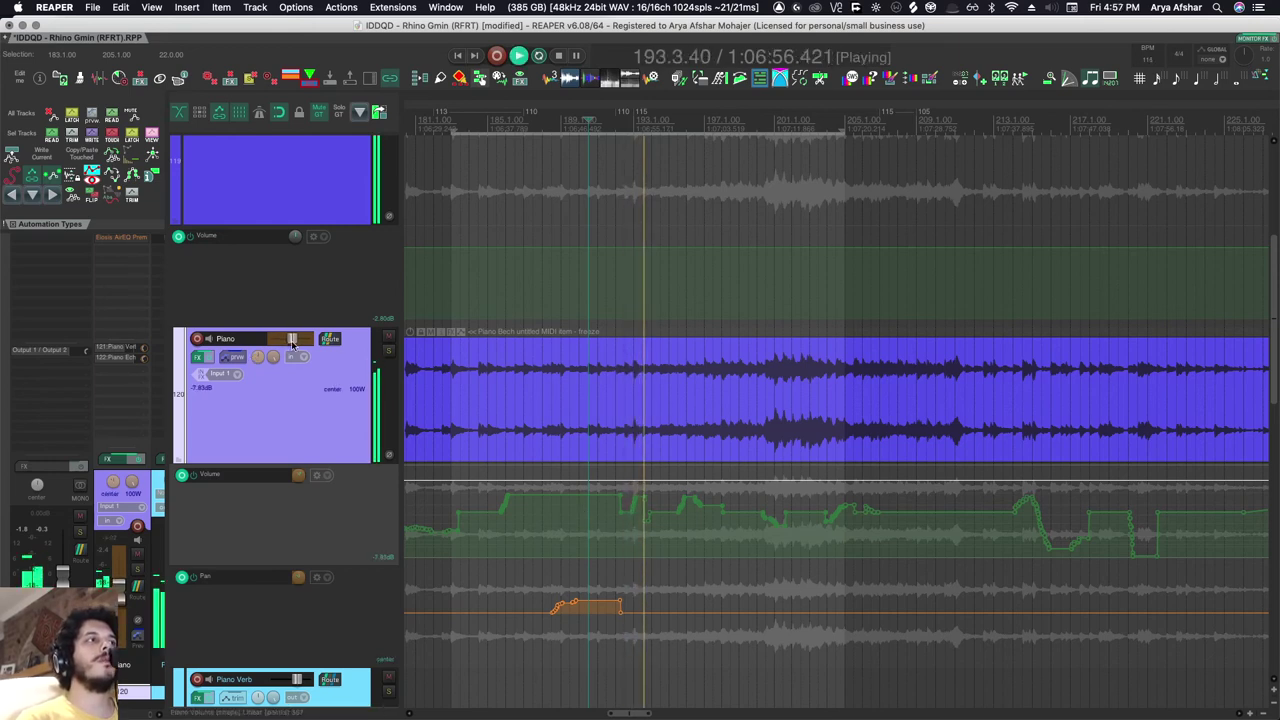
left_click_drag(288, 338, 283, 340)
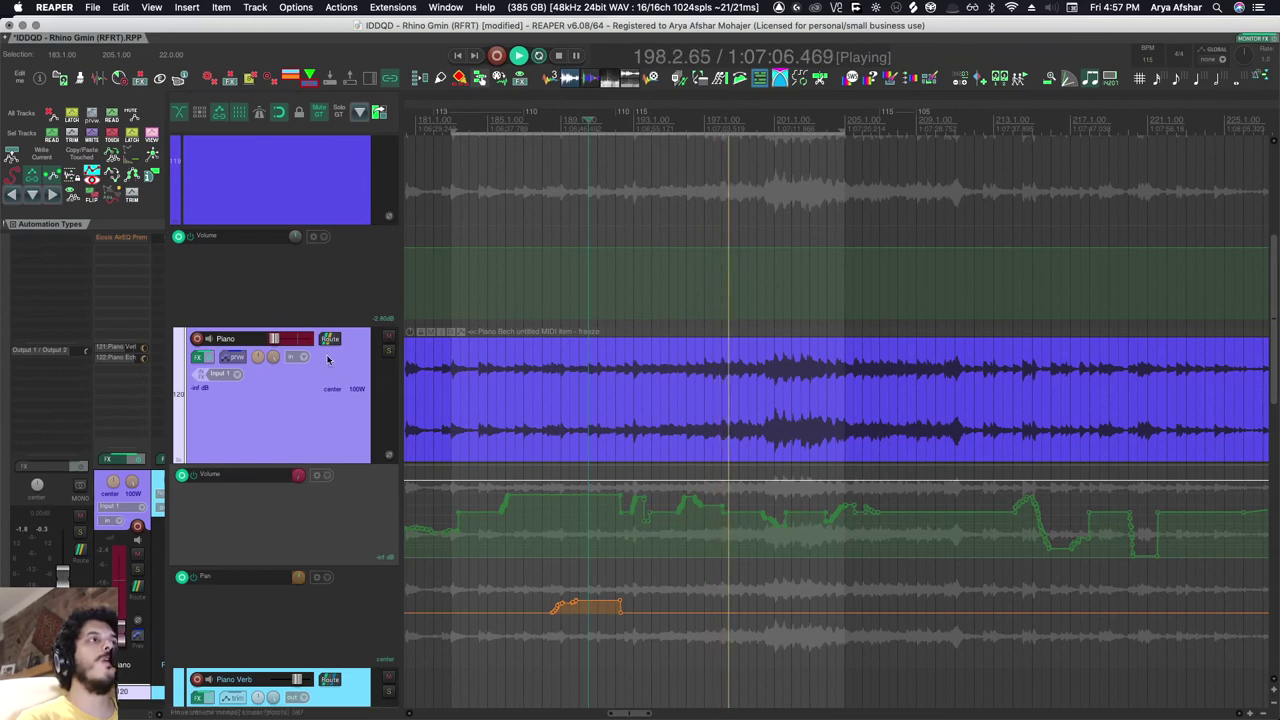
mouse_move(274, 340)
left_mouse_down()
mouse_move(300, 340)
mouse_move(283, 340)
left_mouse_up()
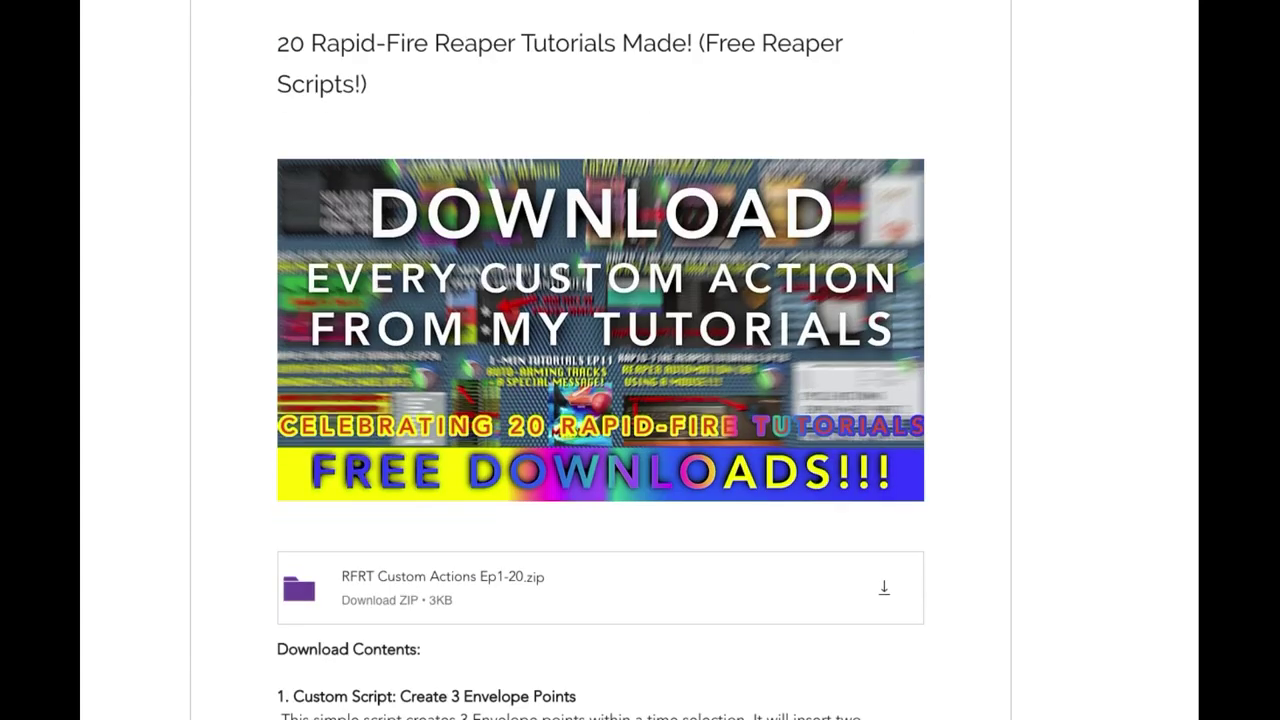
scroll(600, 400, "down", 5)
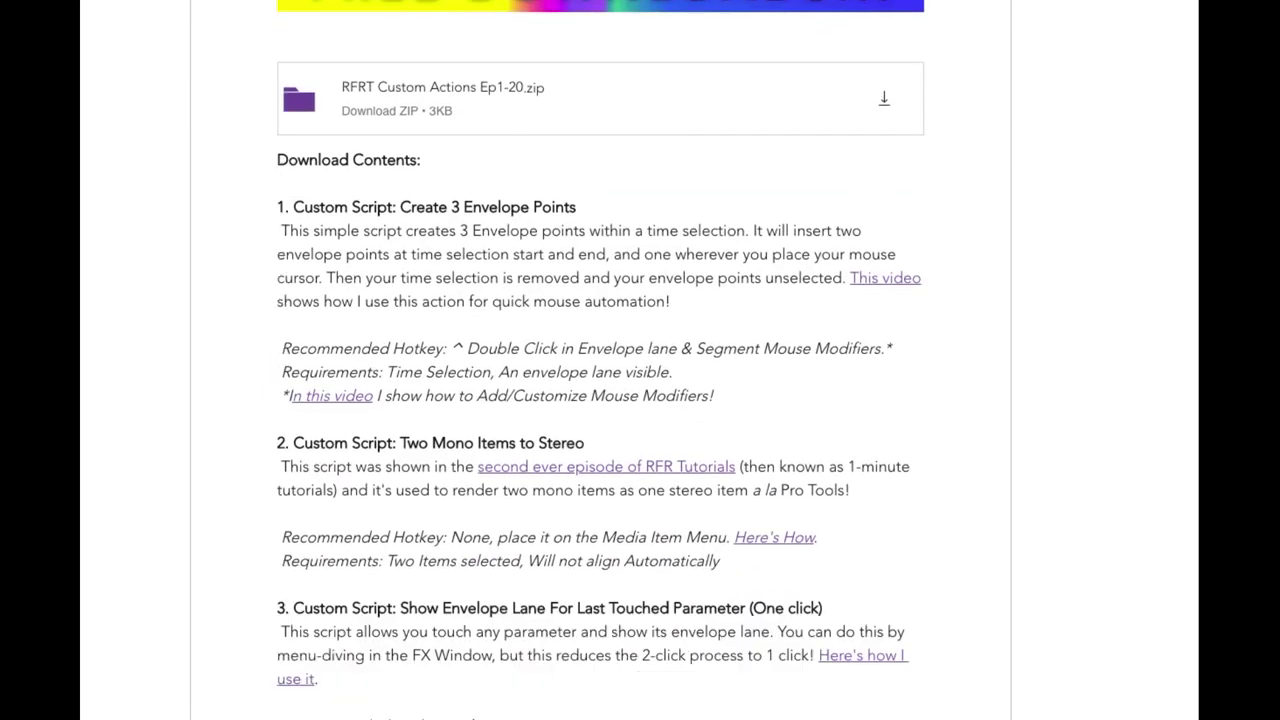
scroll(600, 400, "down", 15)
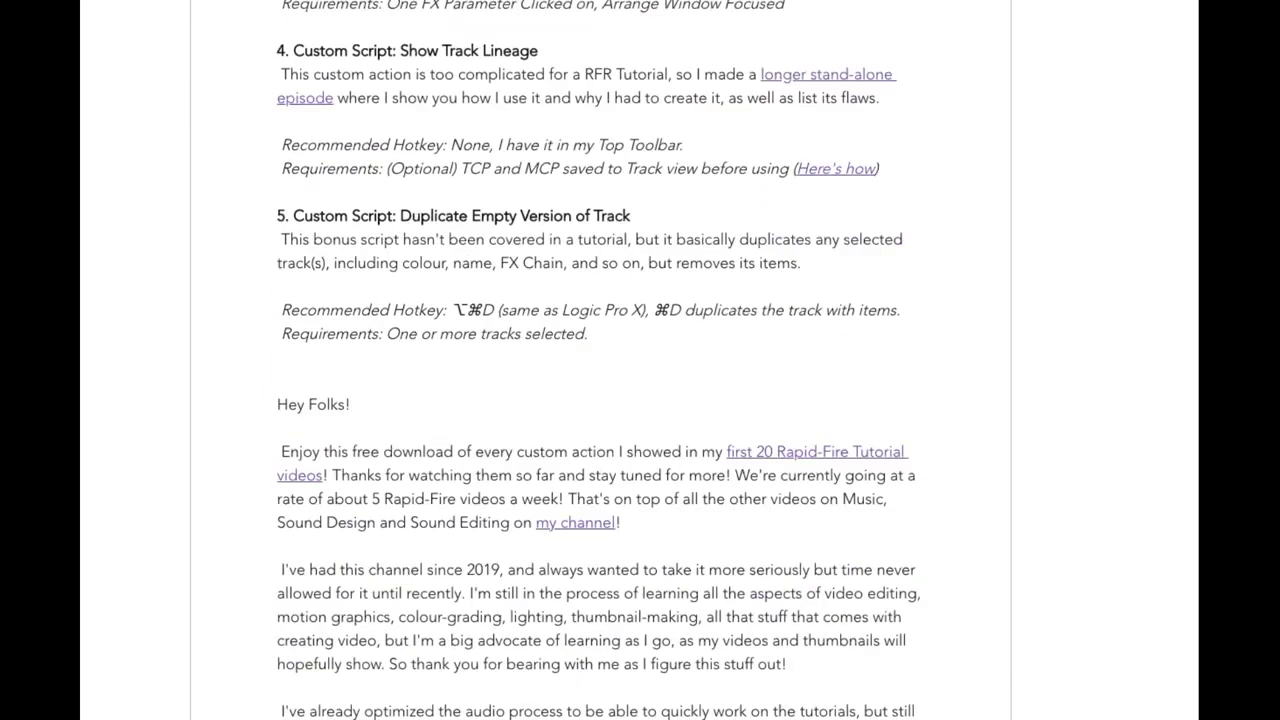
scroll(600, 400, "up", 20)
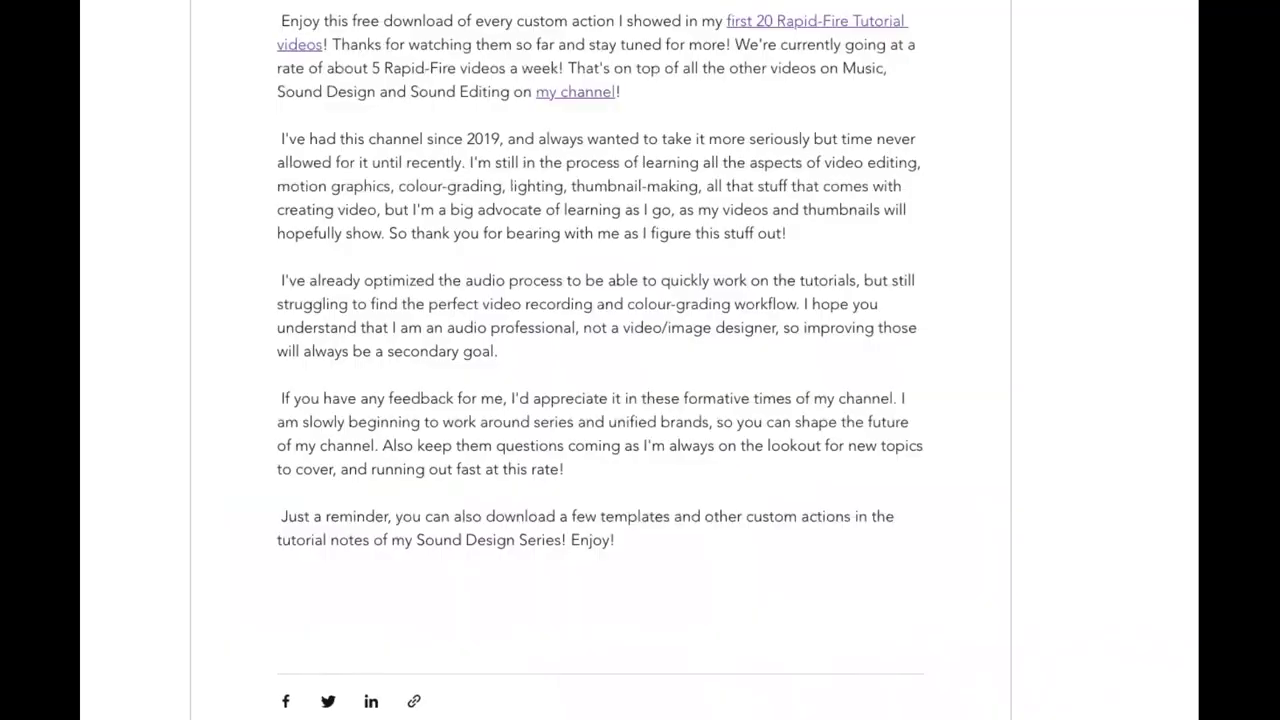
scroll(600, 400, "down", 4)
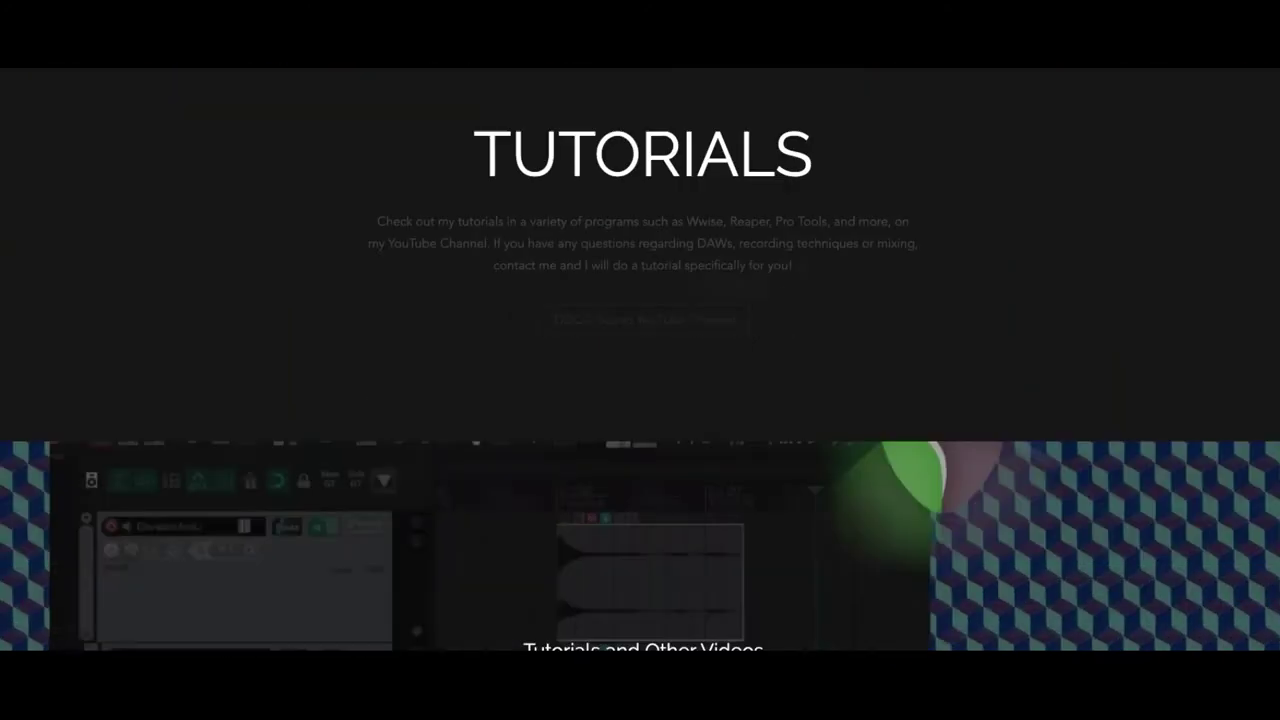
scroll(1086, 585, "down", 17)
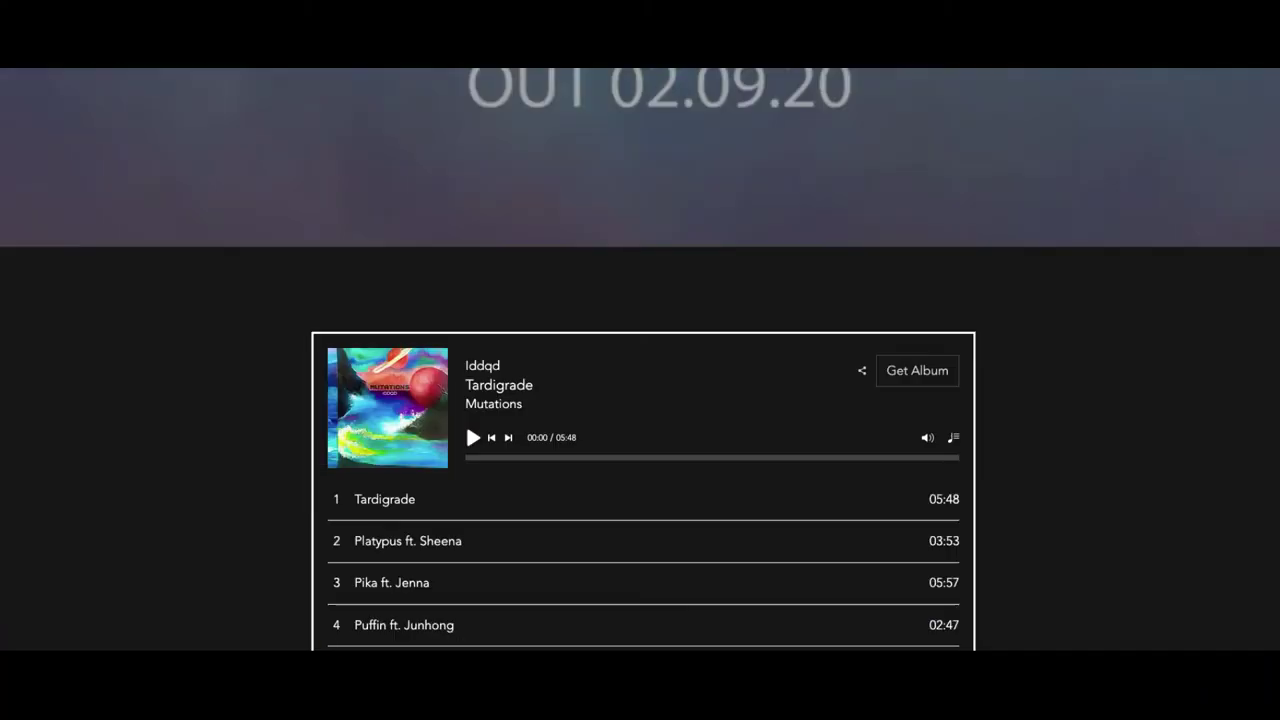
scroll(640, 360, "down", 15)
scroll(640, 360, "down", 12)
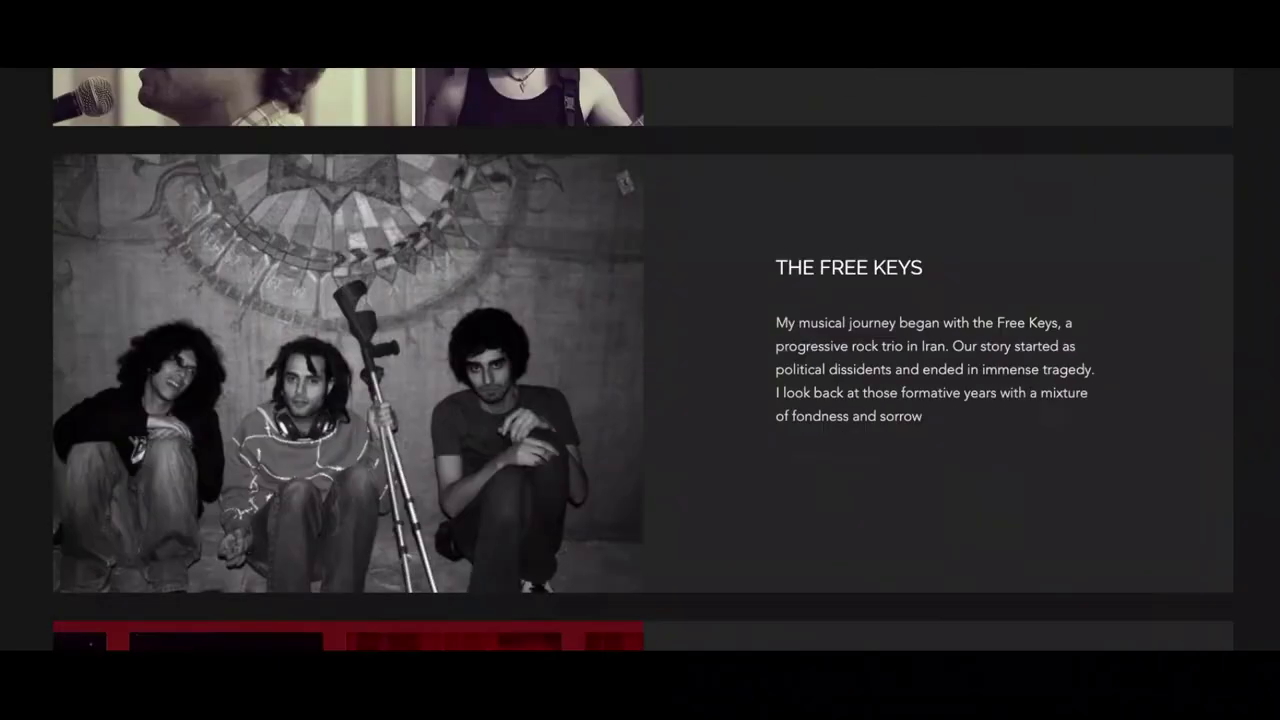